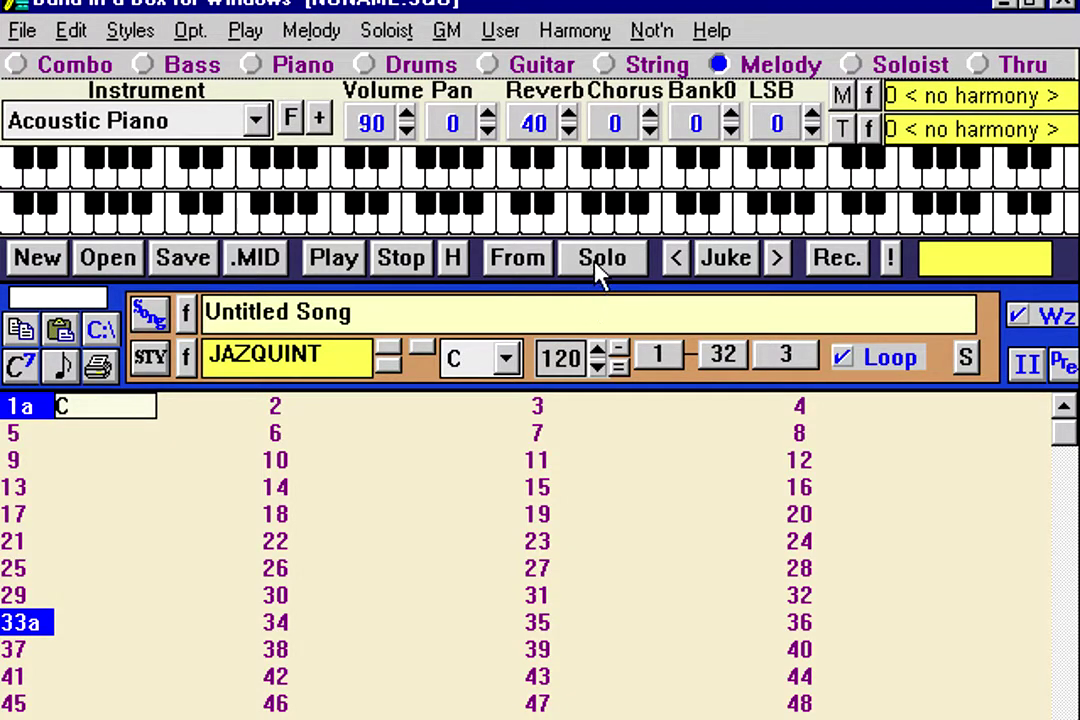
# Open the favorite song 71BENNY.MGU and display its melody in notation view
pyautogui.click(187, 313)
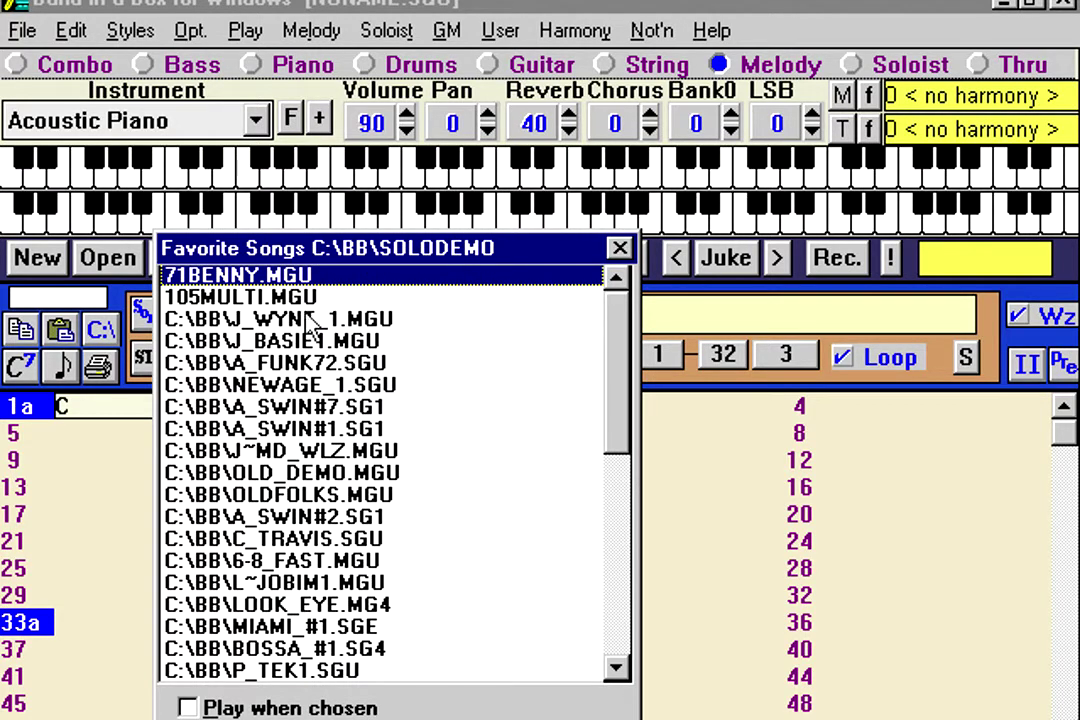
pyautogui.doubleClick(314, 276)
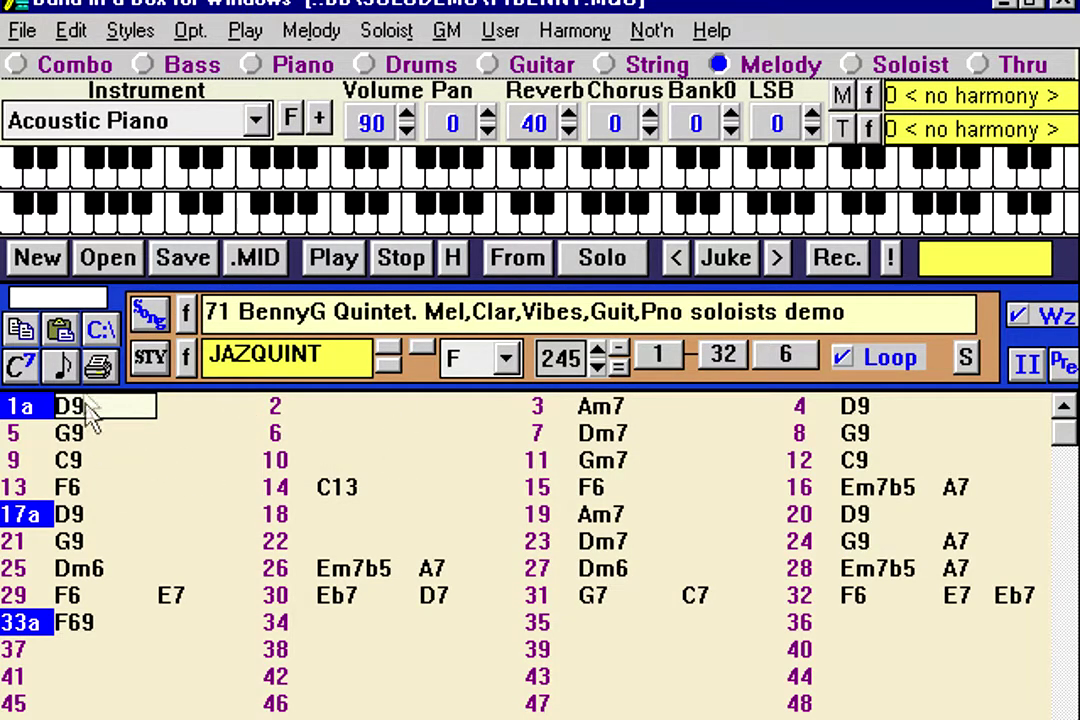
pyautogui.click(64, 370)
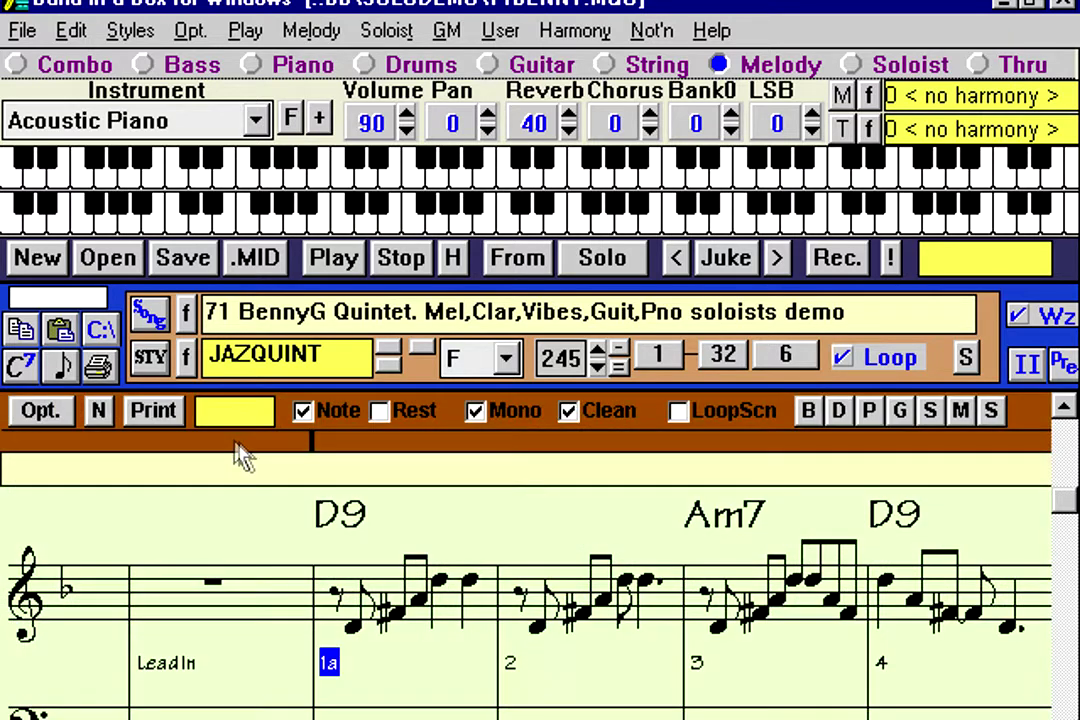
# Delete the song's entire melody and return to the chord sheet at bar 1
pyautogui.click(300, 30)
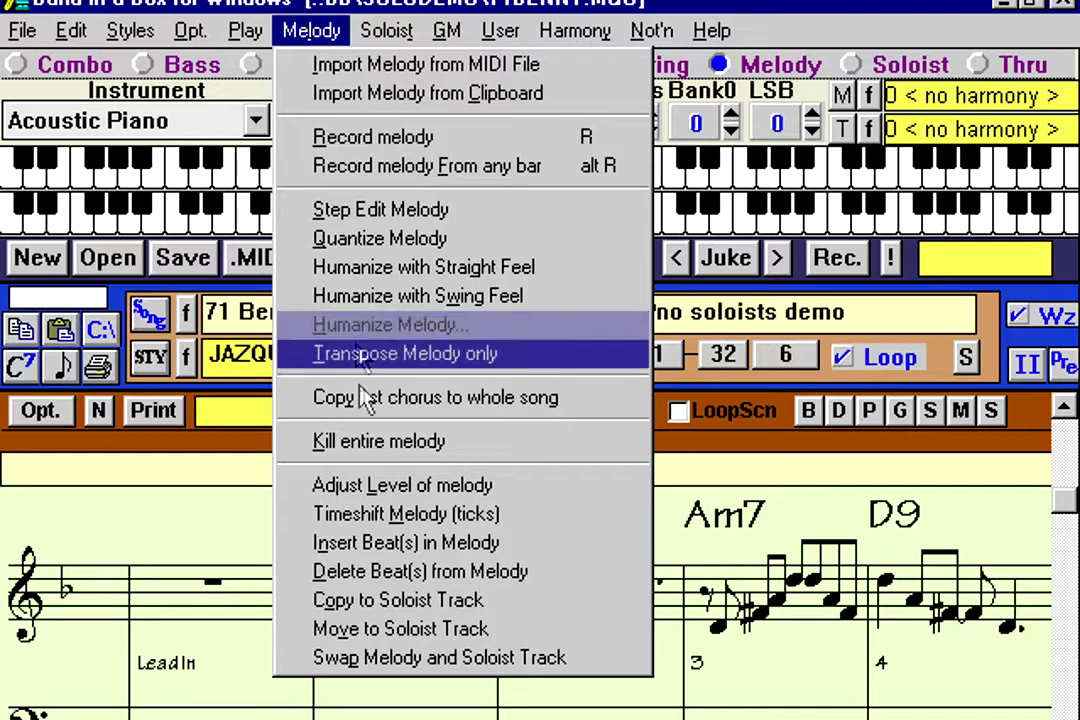
pyautogui.click(365, 443)
pyautogui.click(440, 486)
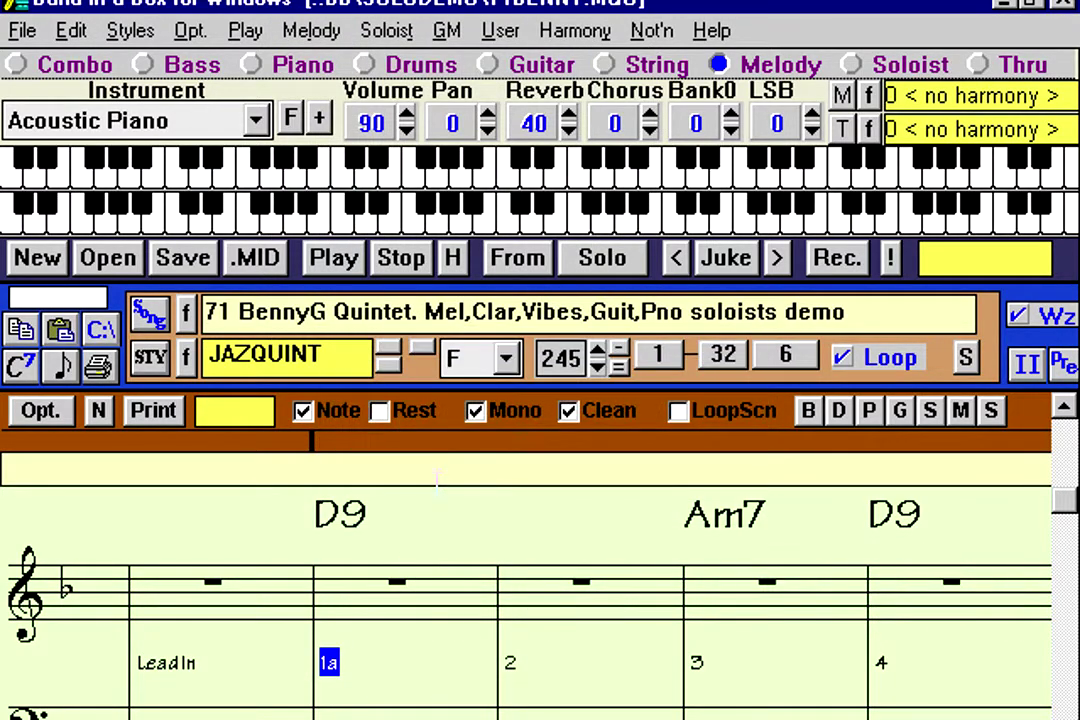
pyautogui.press('Escape')
pyautogui.click(103, 462)
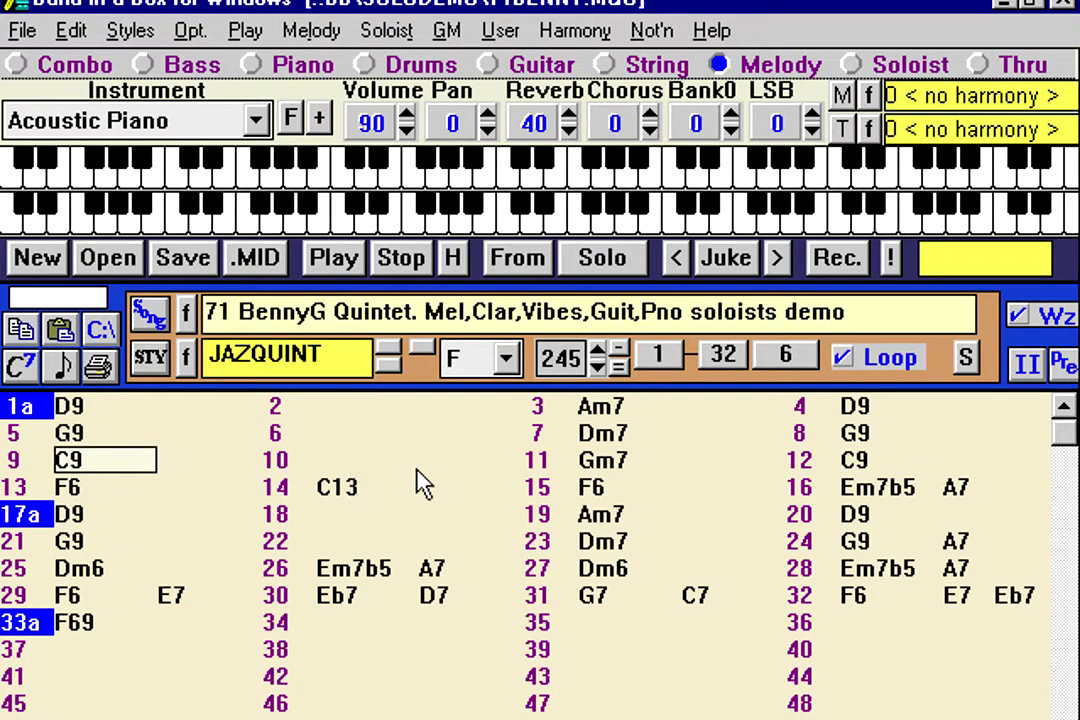
pyautogui.click(163, 411)
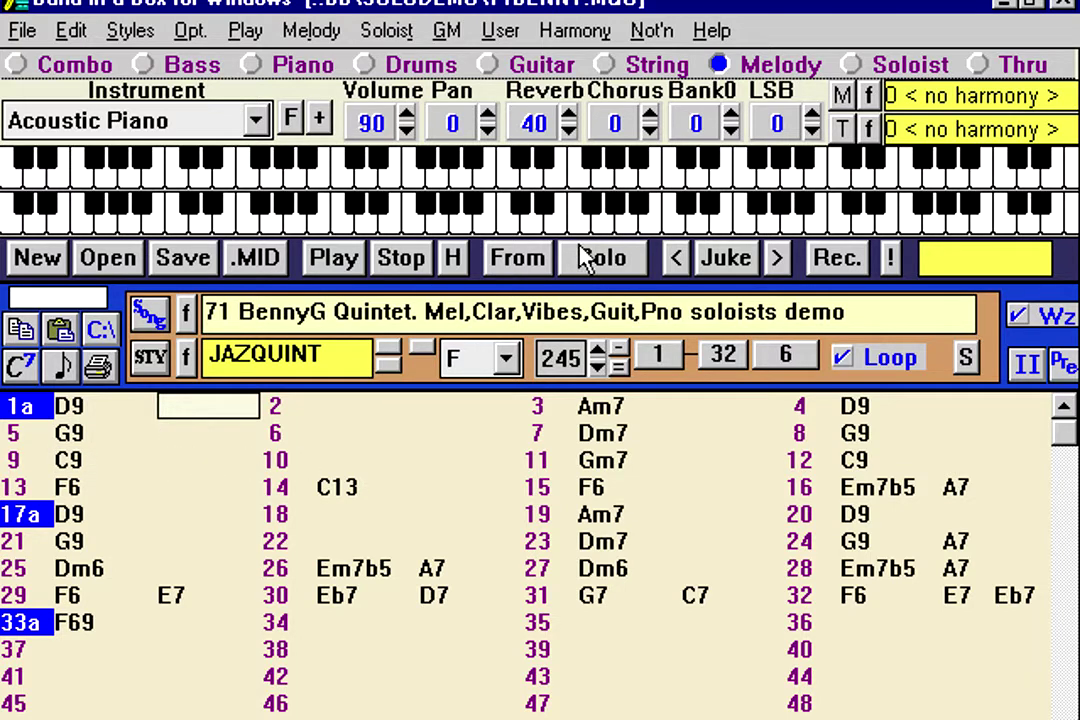
# Review the Soloist part's channel and patch in the MIDI settings
pyautogui.click(190, 33)
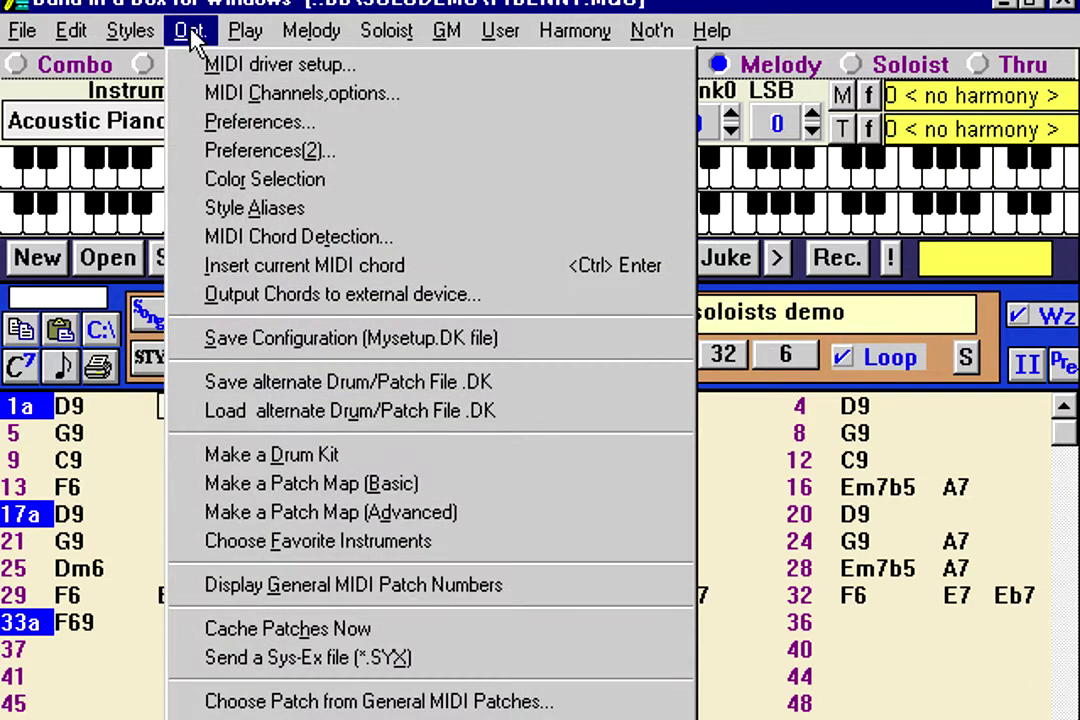
pyautogui.click(210, 93)
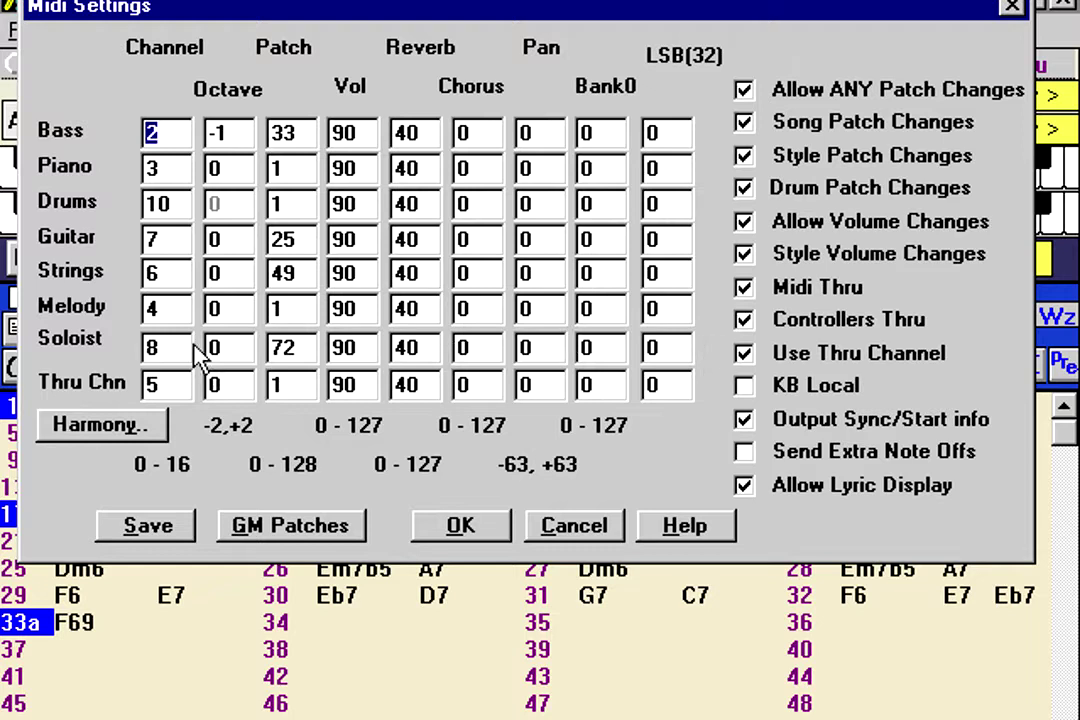
pyautogui.click(154, 133)
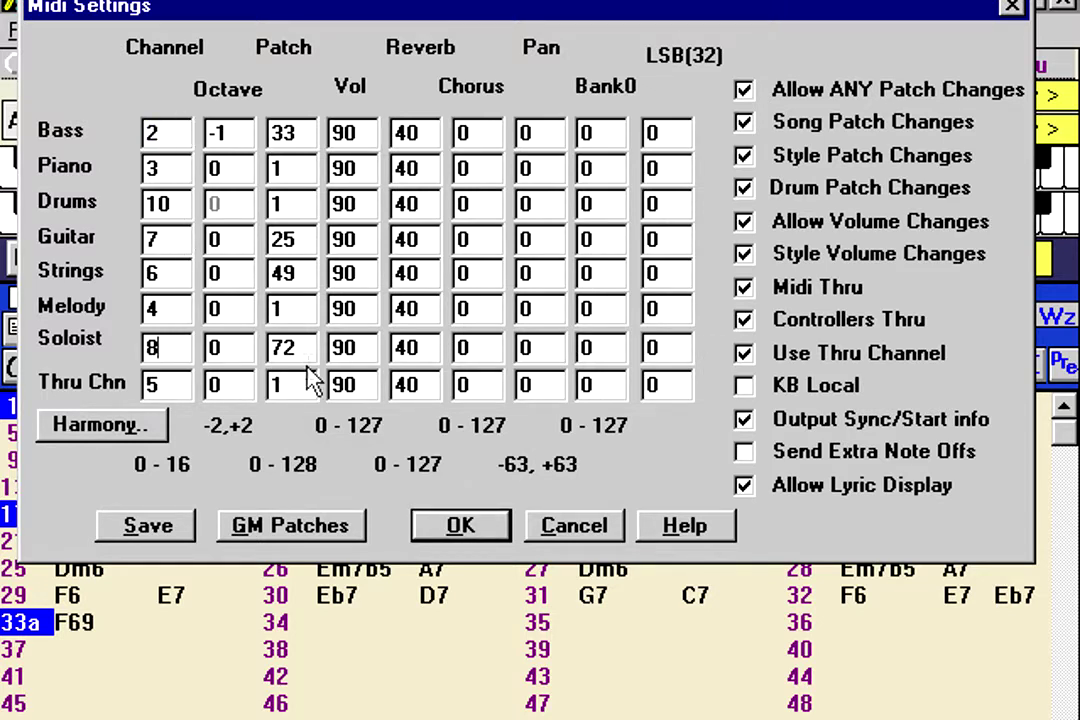
pyautogui.click(477, 532)
# Compare the Soloist and Melody parts and examine the editing commands available for the Soloist track
pyautogui.click(905, 66)
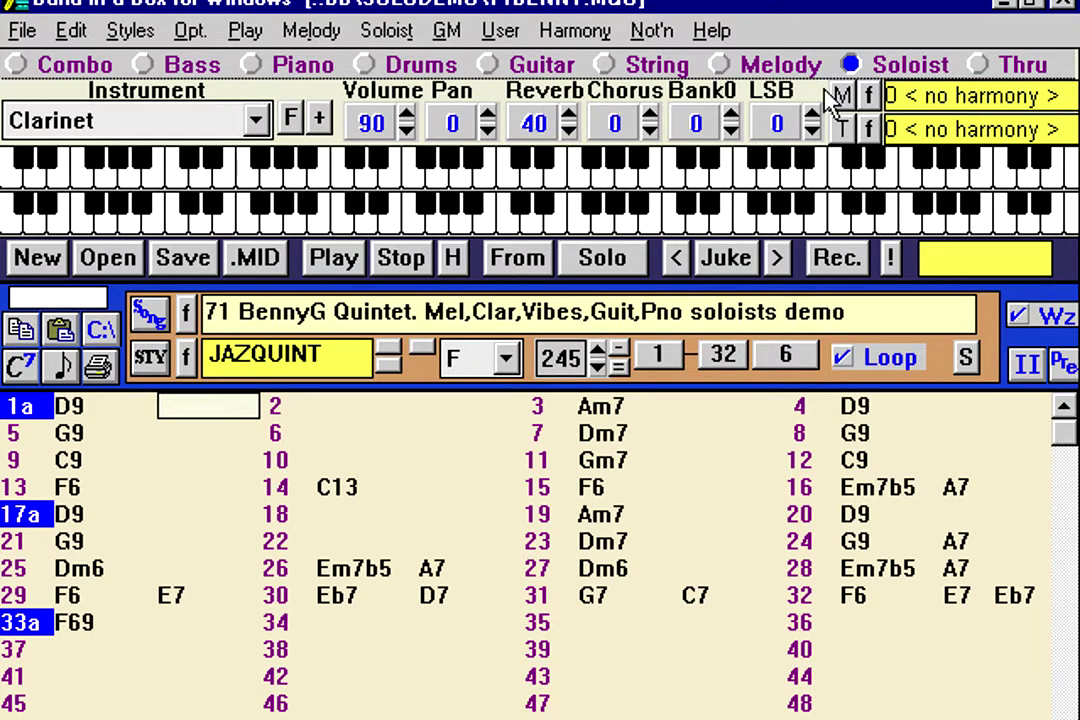
pyautogui.click(772, 67)
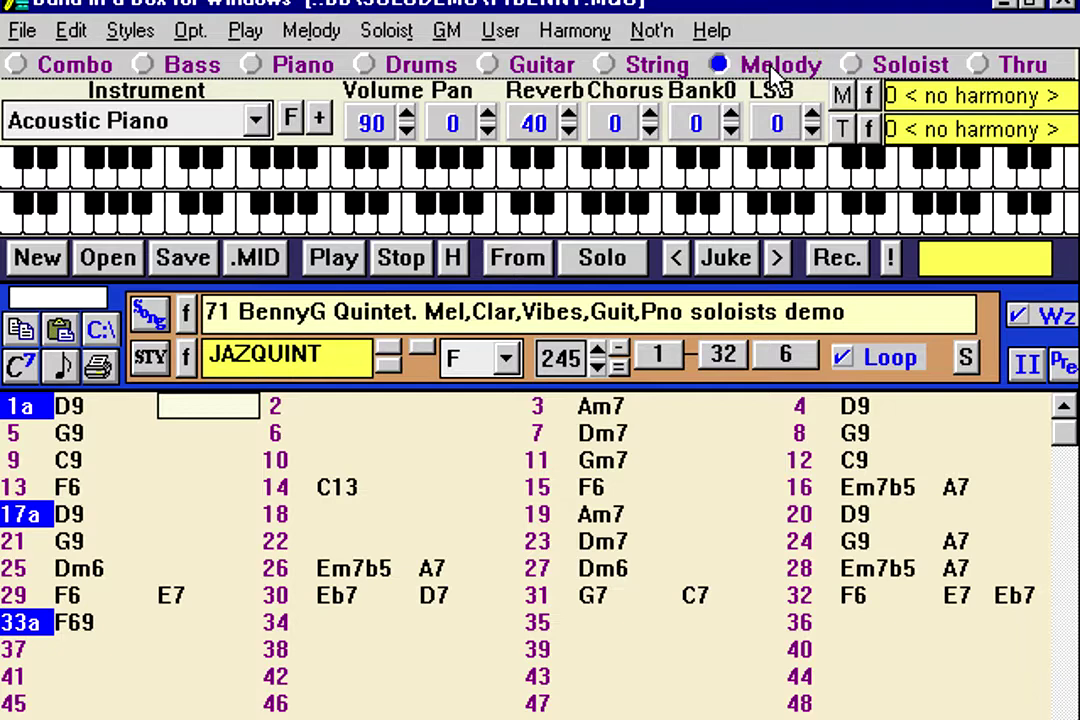
pyautogui.click(312, 31)
pyautogui.moveTo(386, 31)
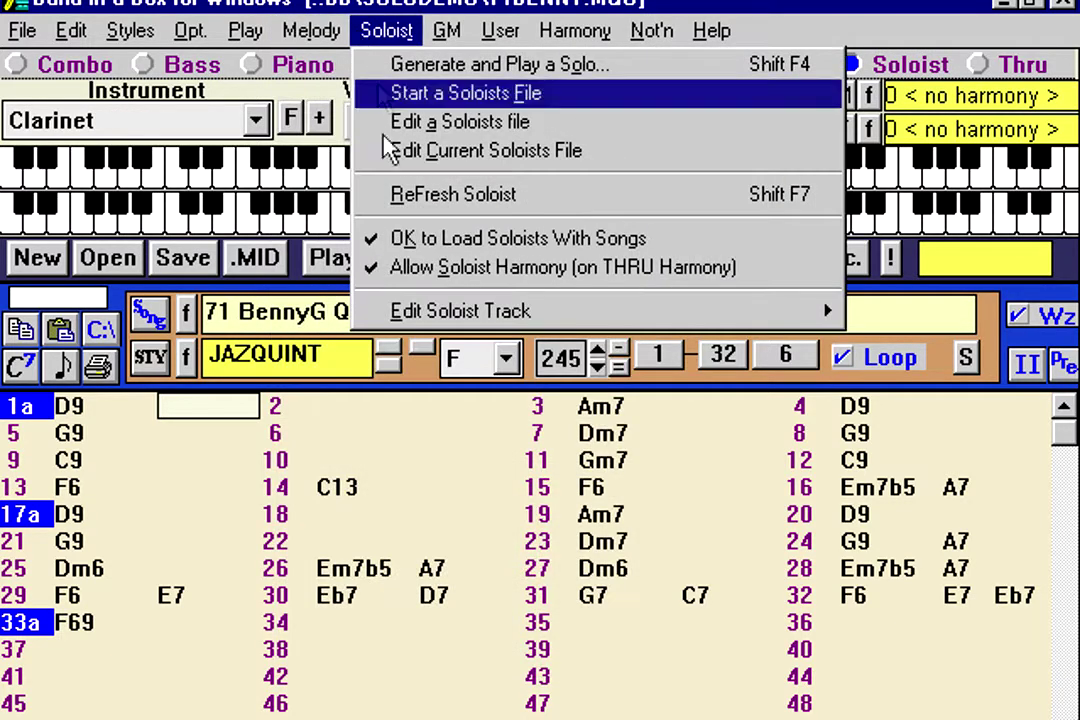
pyautogui.moveTo(393, 320)
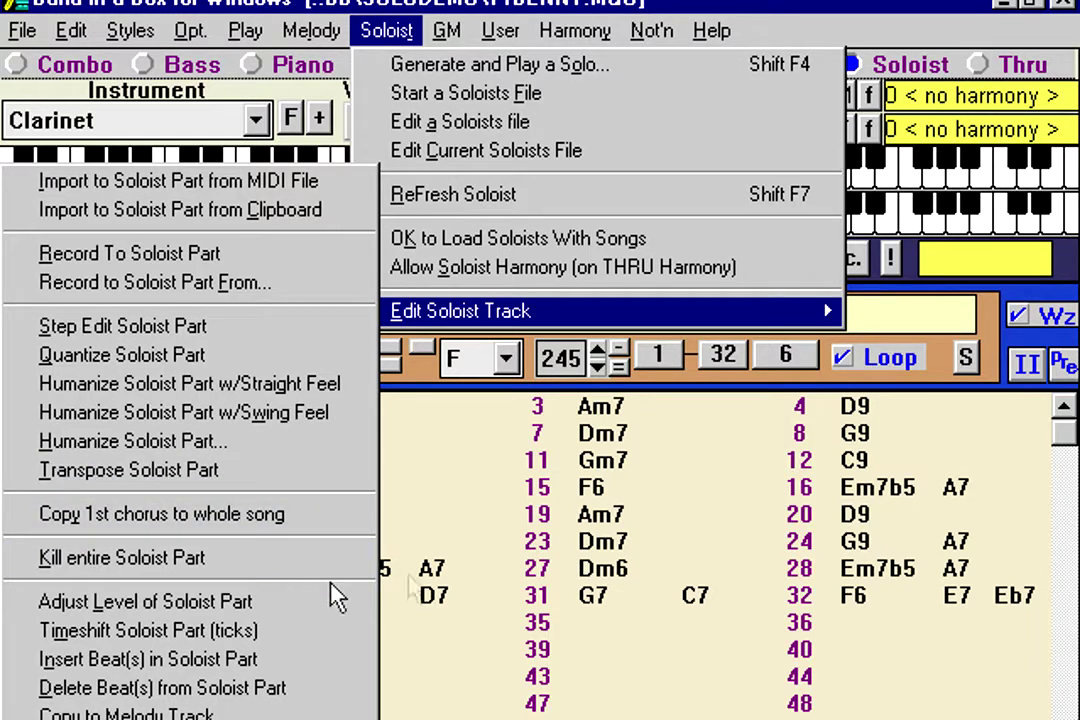
pyautogui.click(480, 568)
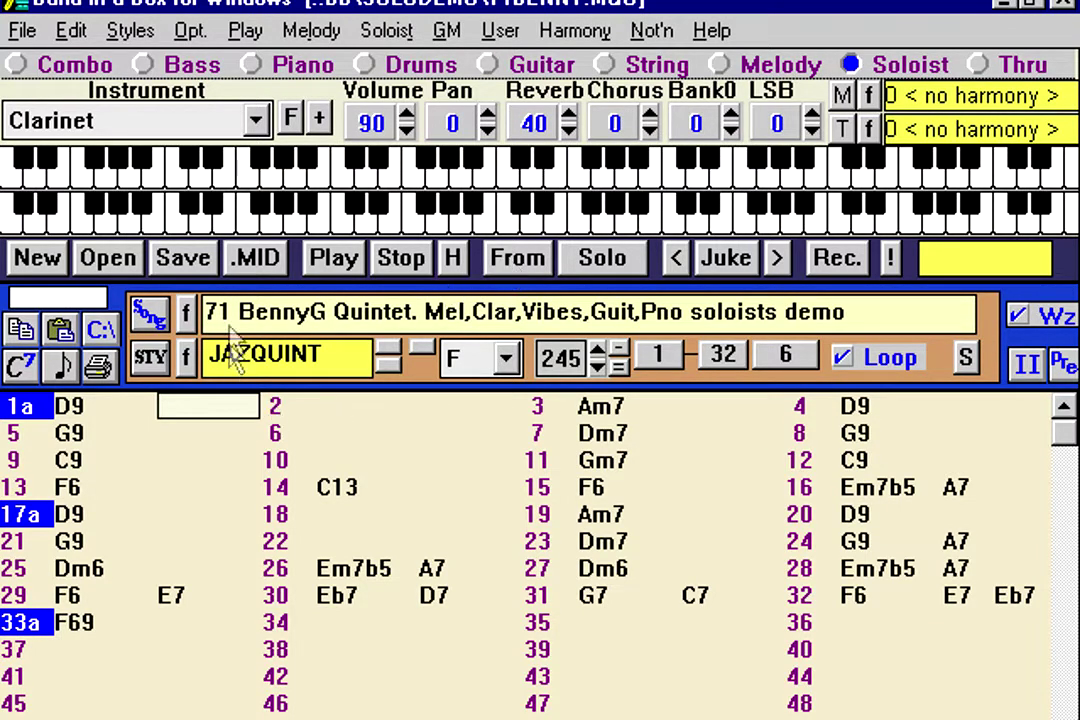
# Play the song from the start to hear the accompaniment alone, and stop playback
pyautogui.click(325, 263)
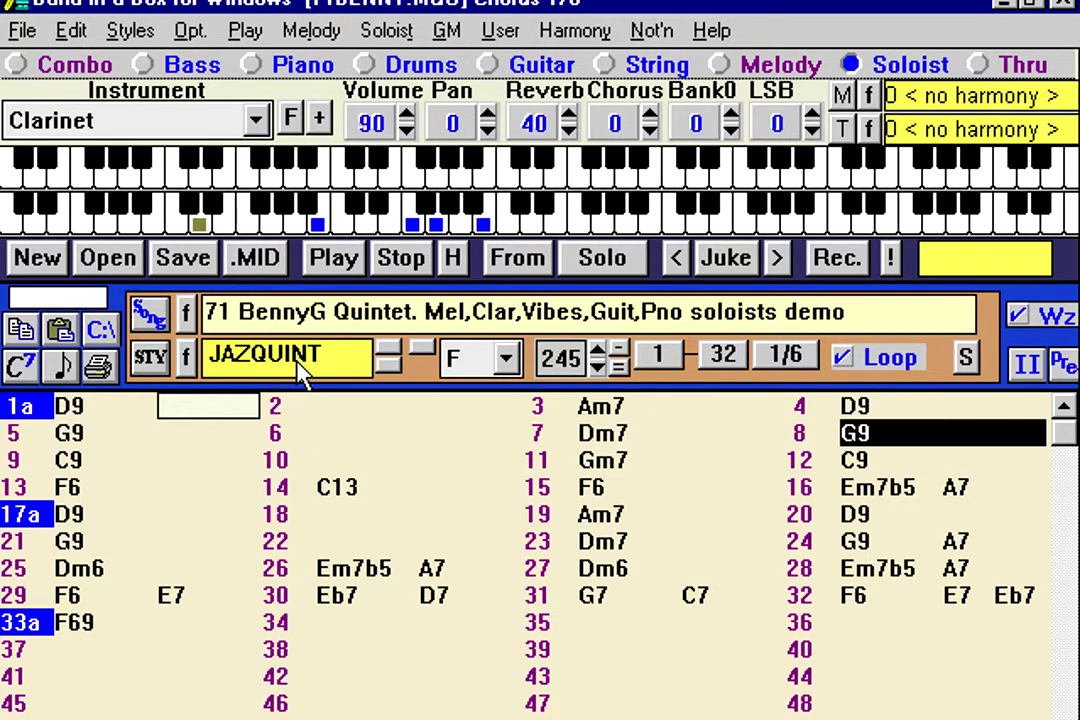
pyautogui.click(403, 262)
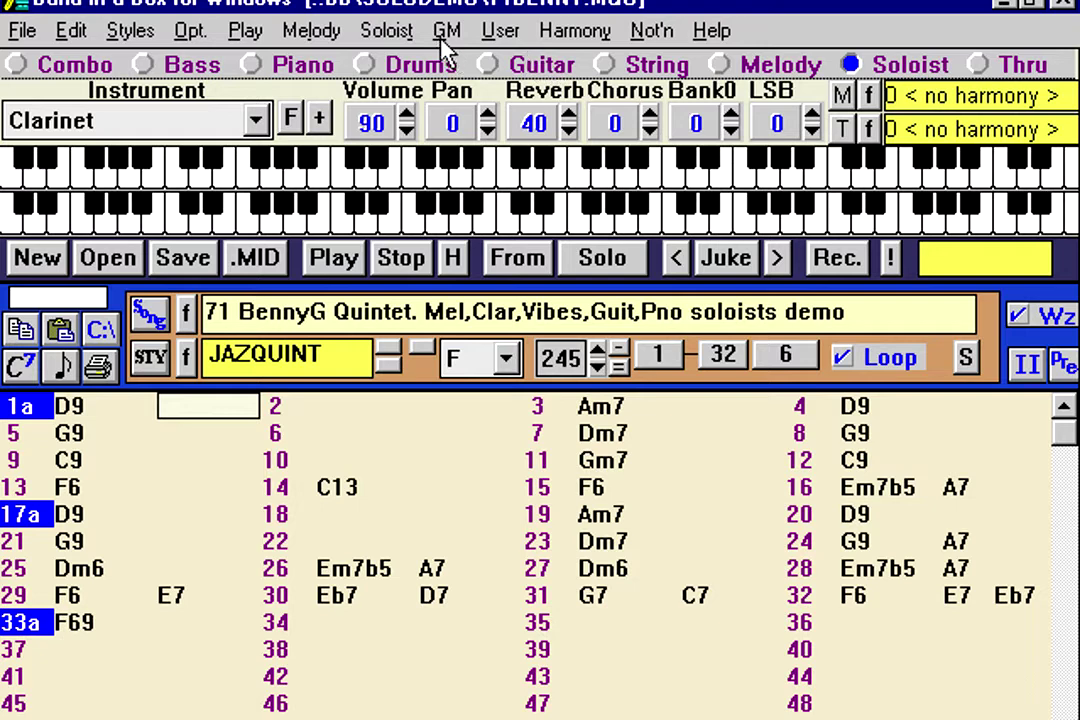
pyautogui.click(398, 32)
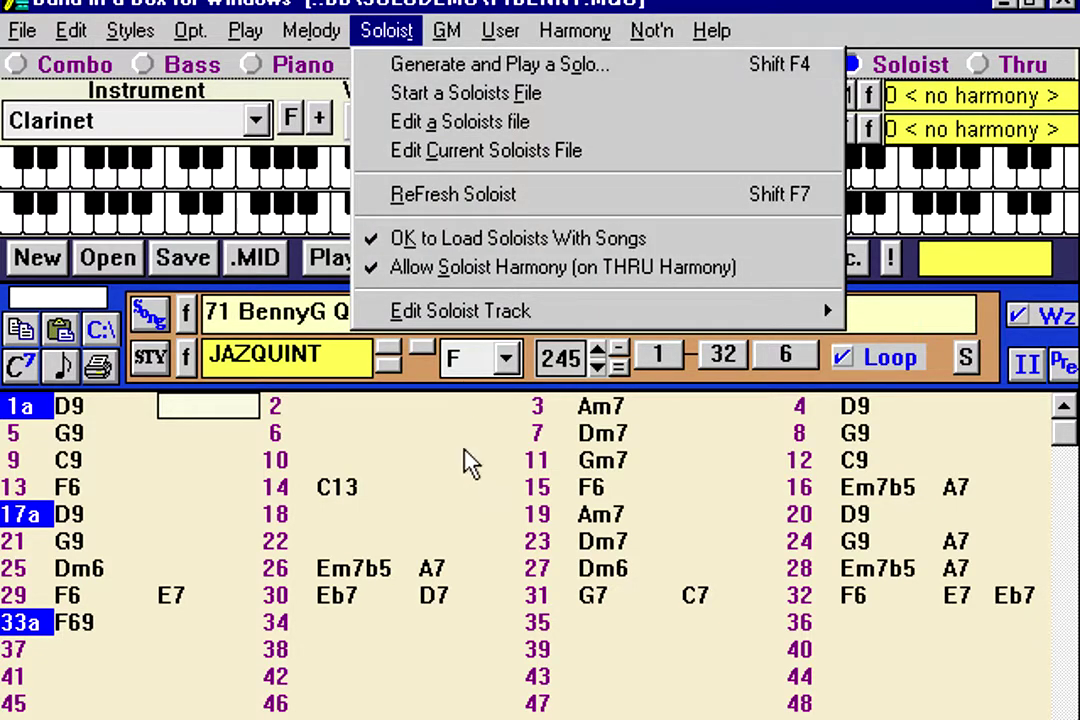
pyautogui.click(585, 270)
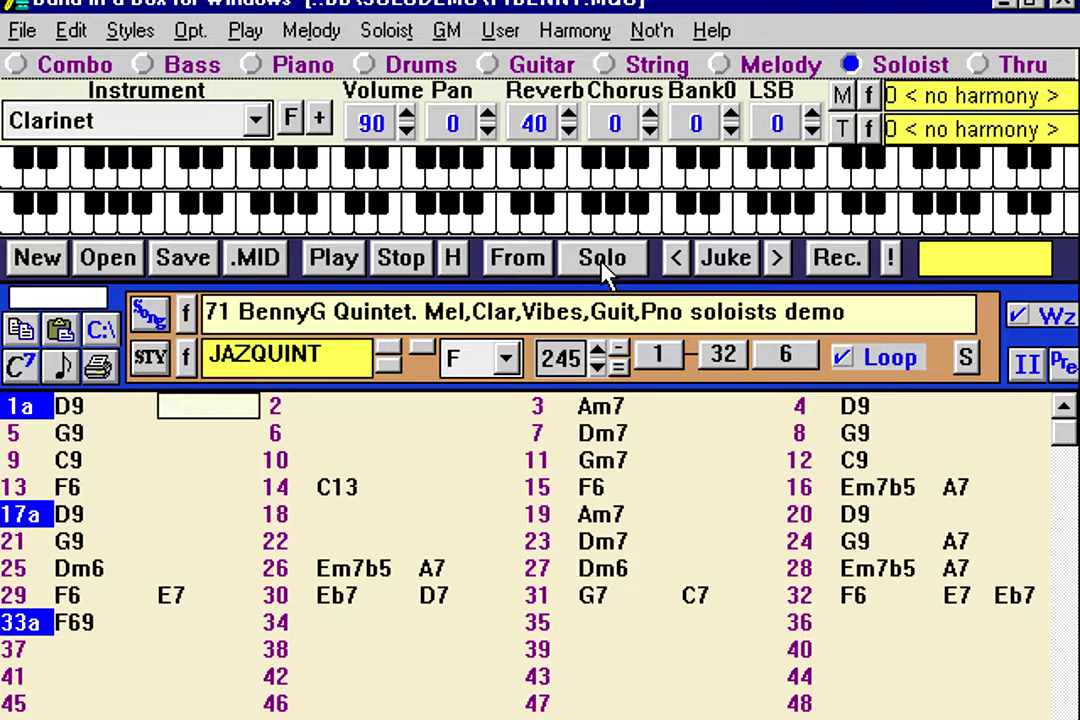
# Generate and play a solo using soloist 71 B Goodman Quintet- Clarinet
pyautogui.click(603, 266)
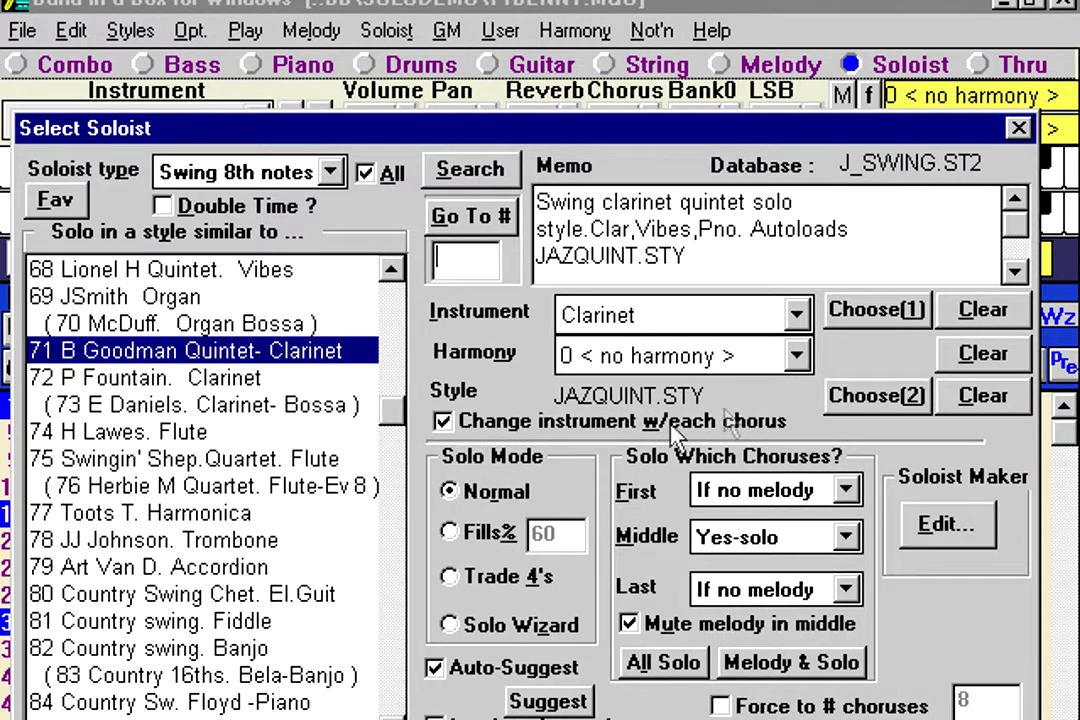
pyautogui.click(310, 380)
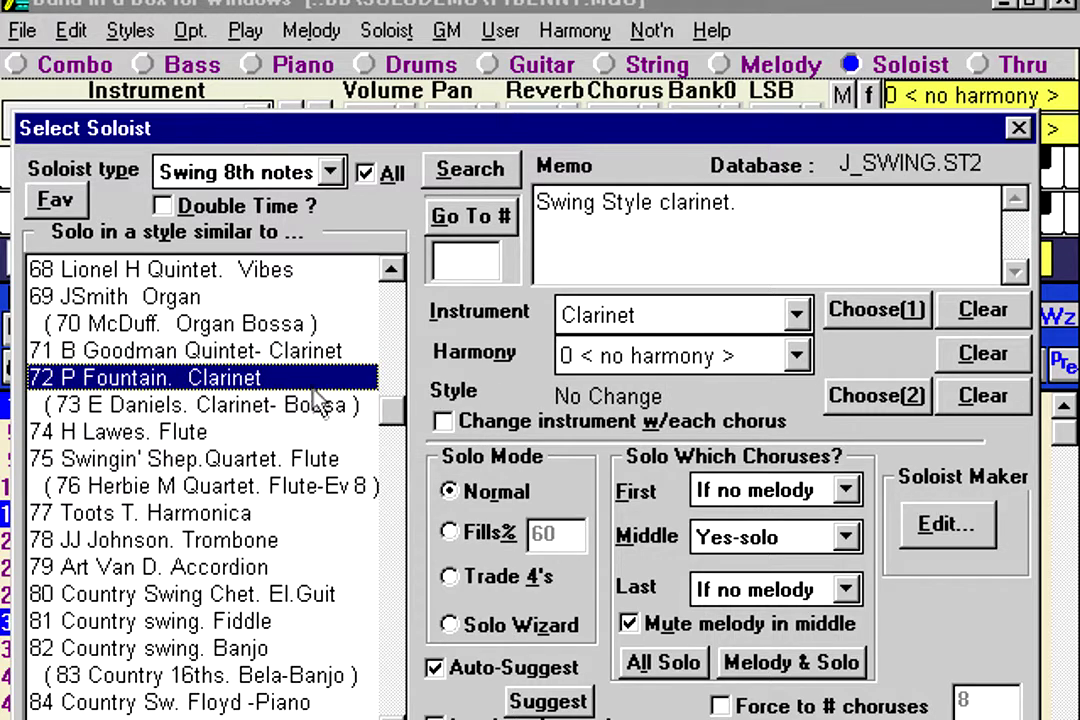
pyautogui.click(320, 408)
pyautogui.press('Up')
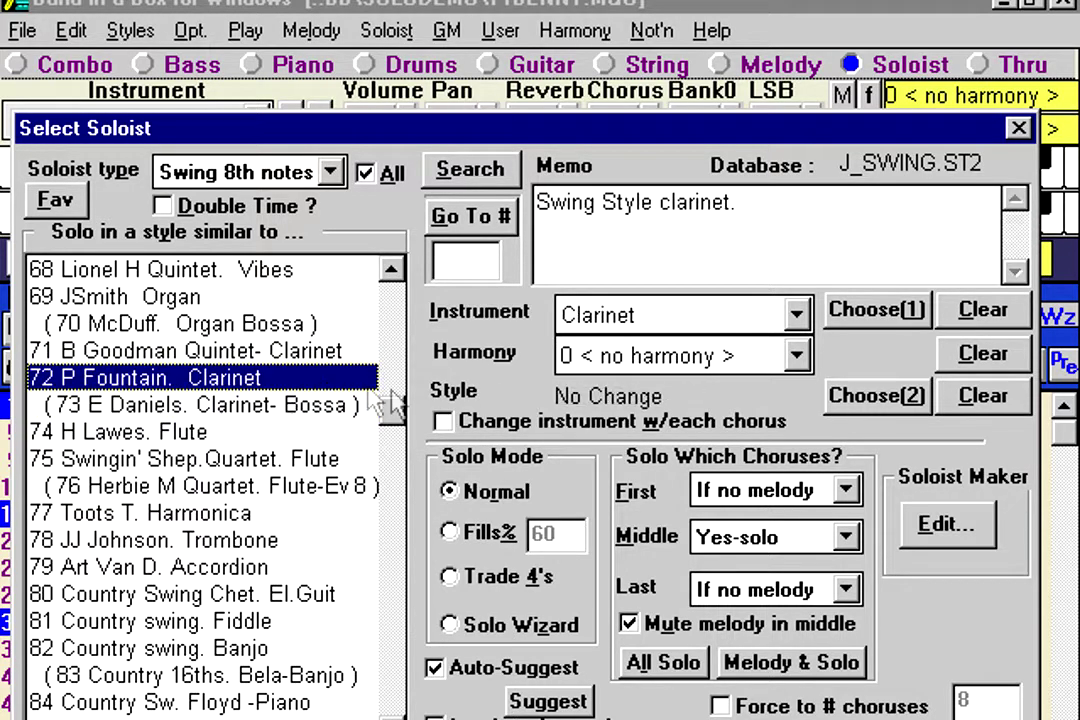
pyautogui.click(308, 353)
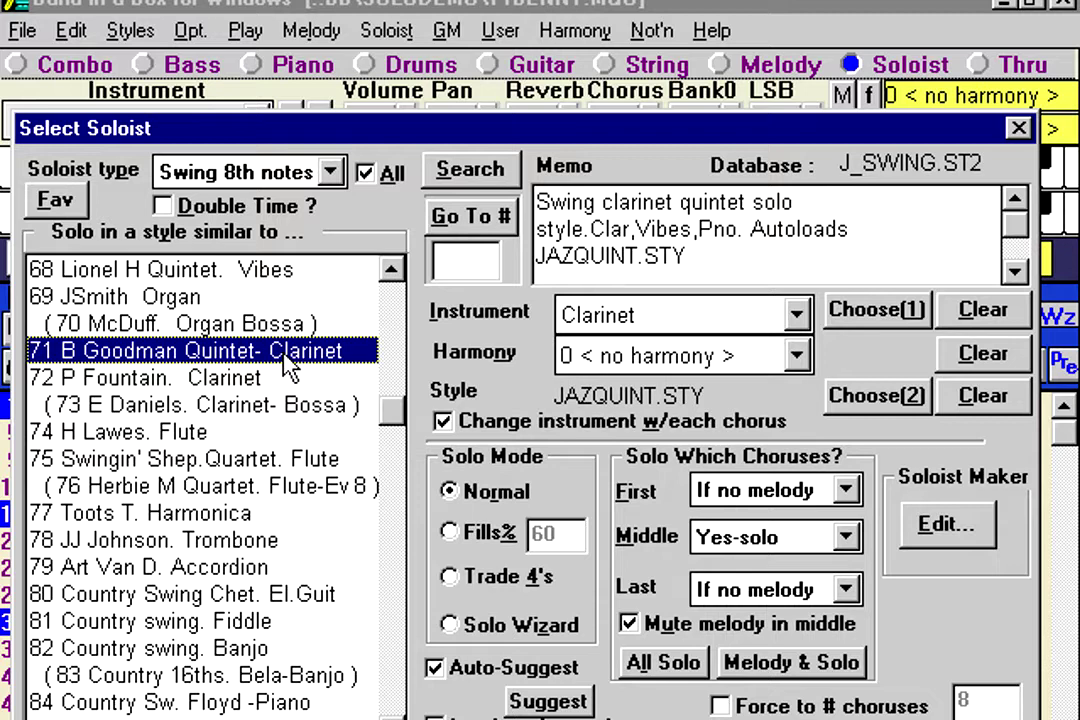
pyautogui.doubleClick(288, 360)
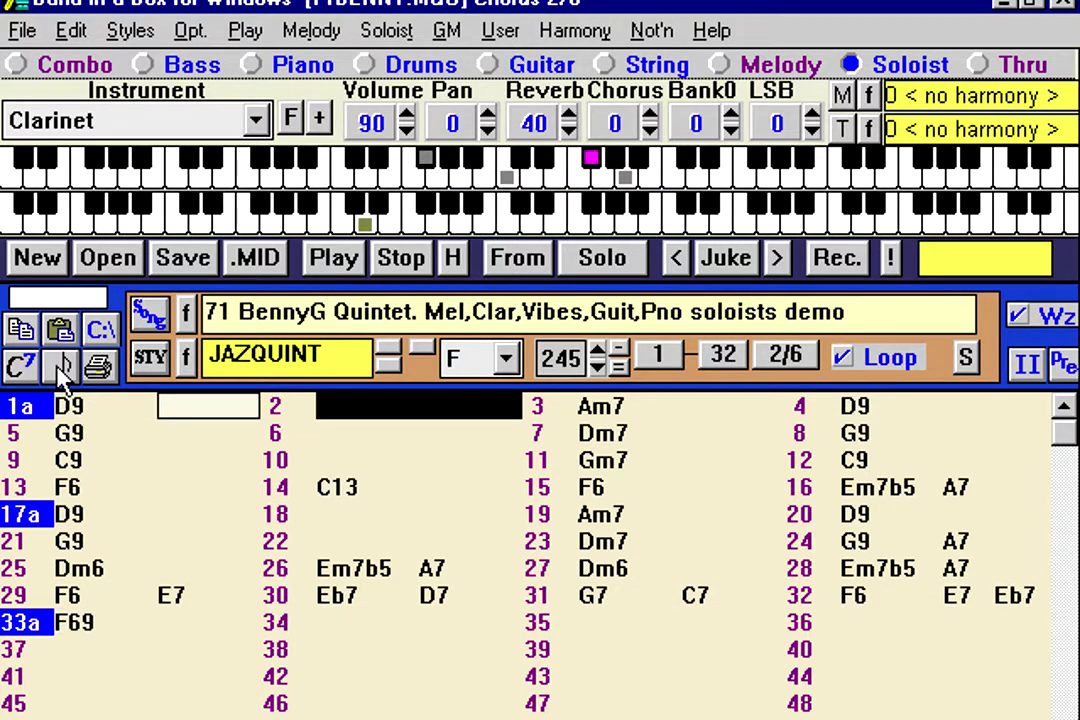
# Show the playing solo in notation view and raise the Soloist volume to 127
pyautogui.click(60, 366)
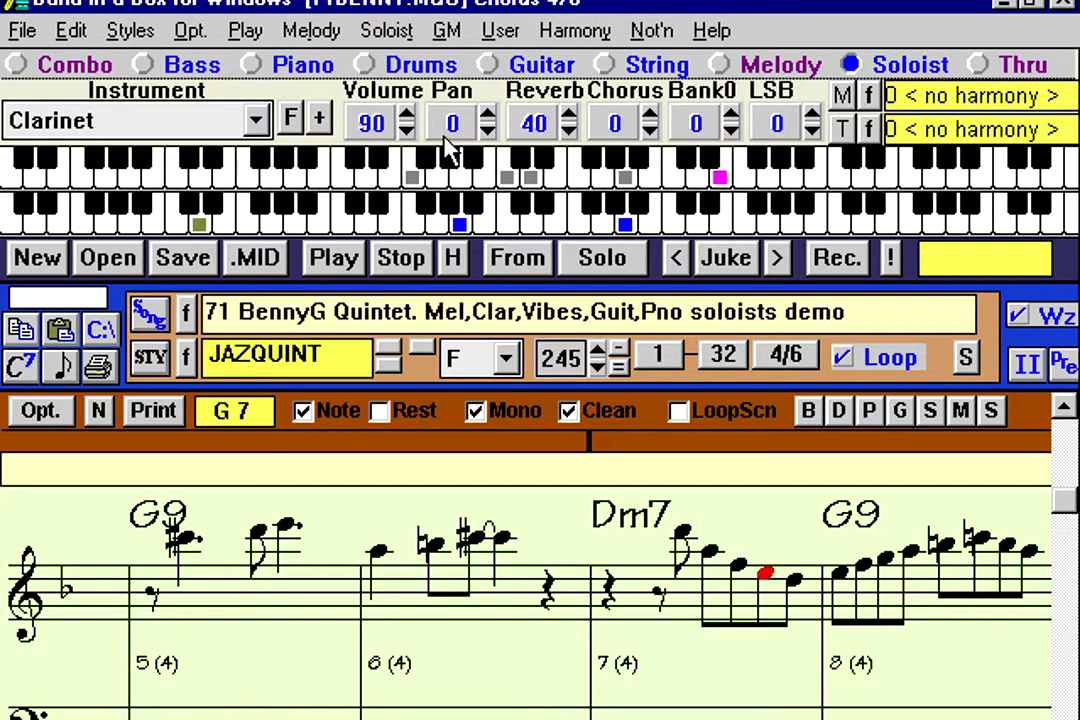
pyautogui.click(407, 117)
pyautogui.click(409, 119)
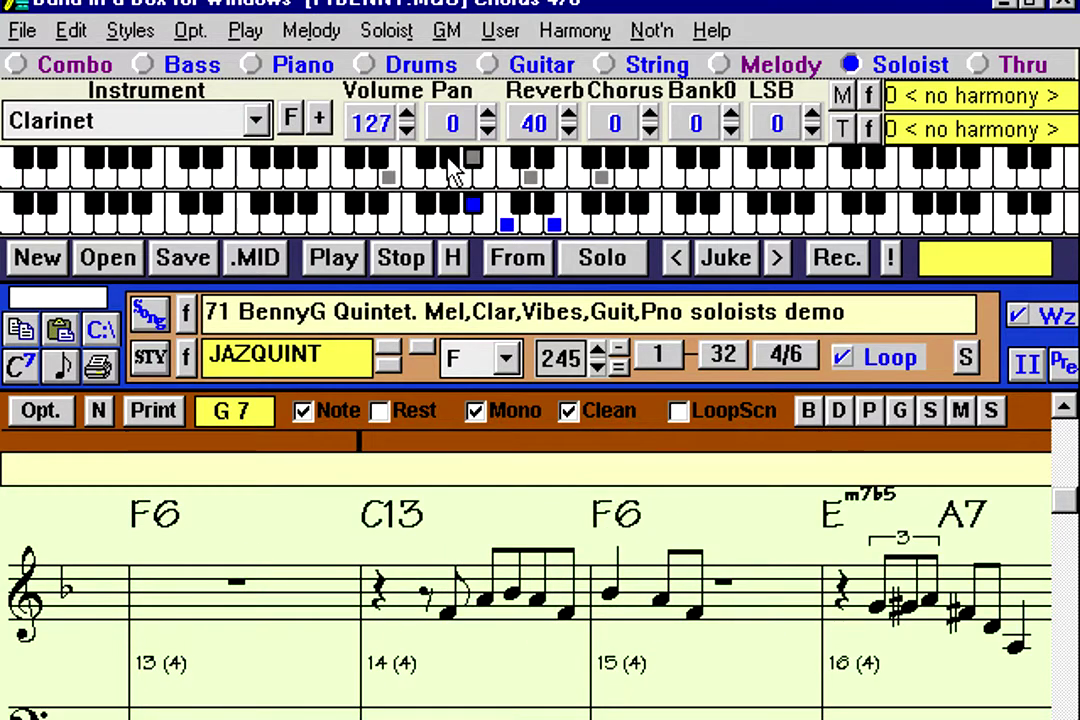
# Stop playback and return to the chord sheet at bar 1
pyautogui.click(408, 257)
pyautogui.click(78, 364)
pyautogui.click(112, 417)
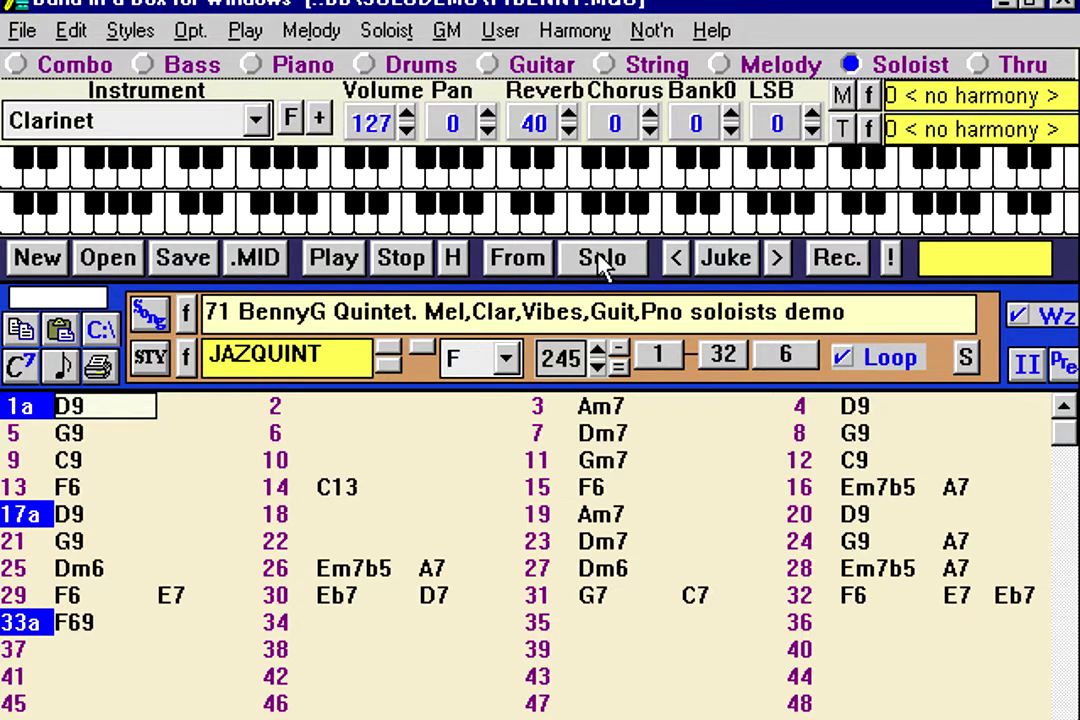
# Select the unused soloist 170 in the list of soloists
pyautogui.click(388, 31)
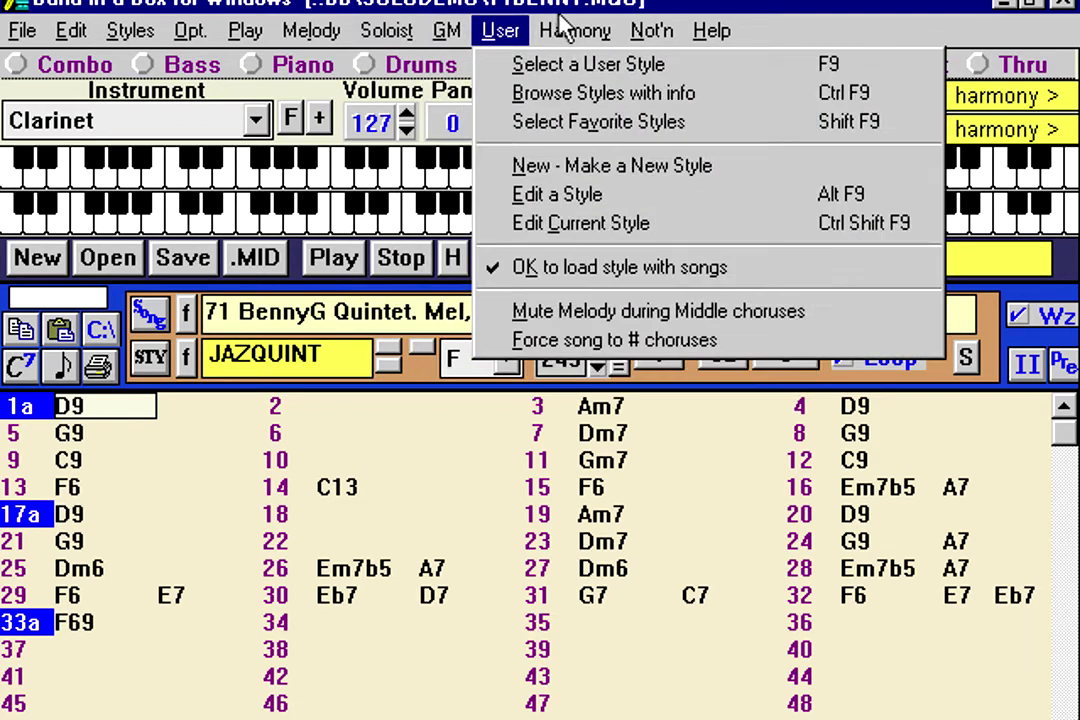
pyautogui.click(510, 470)
pyautogui.click(615, 262)
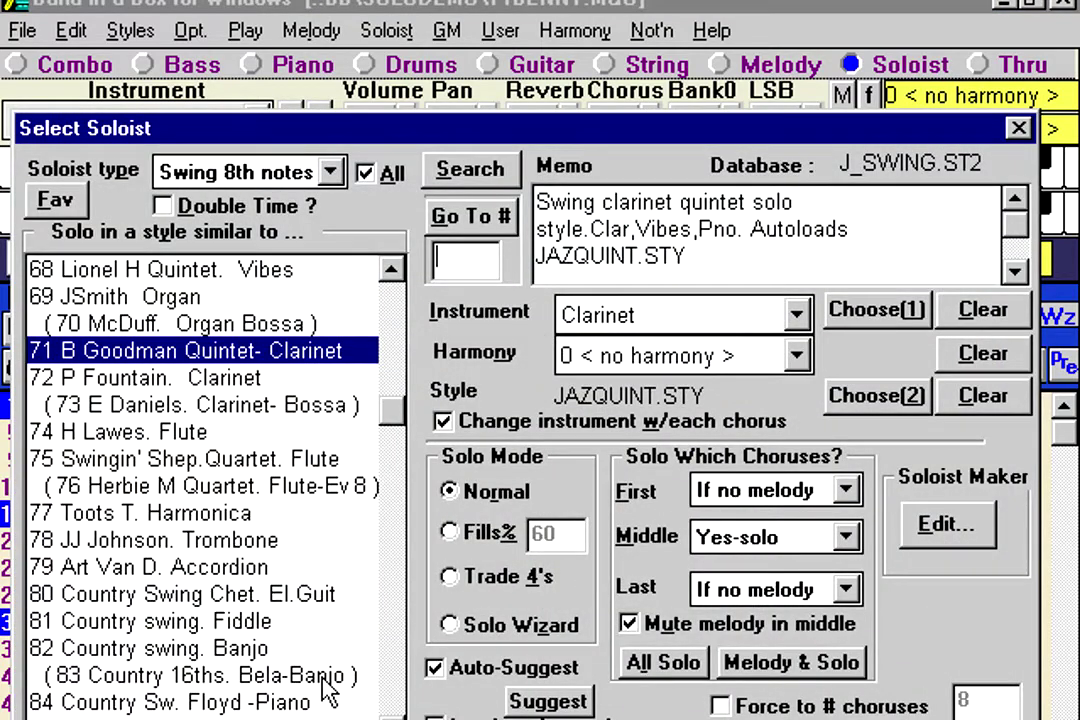
pyautogui.scroll(-4, 200, 480)
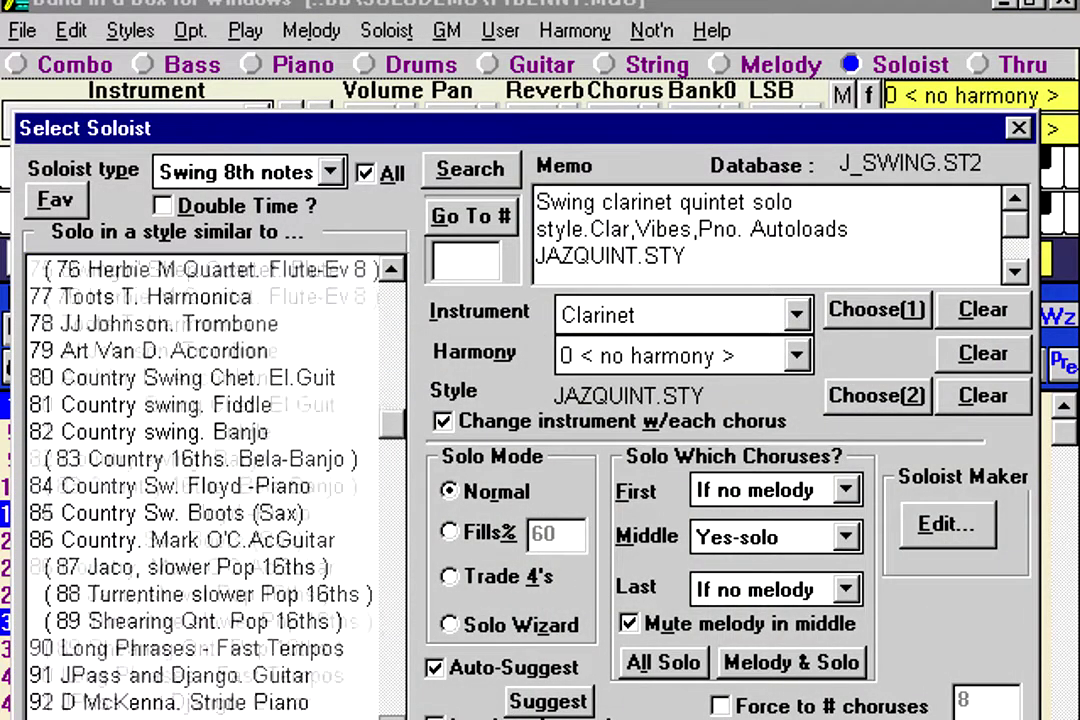
pyautogui.moveTo(395, 716); pyautogui.dragTo(397, 716)
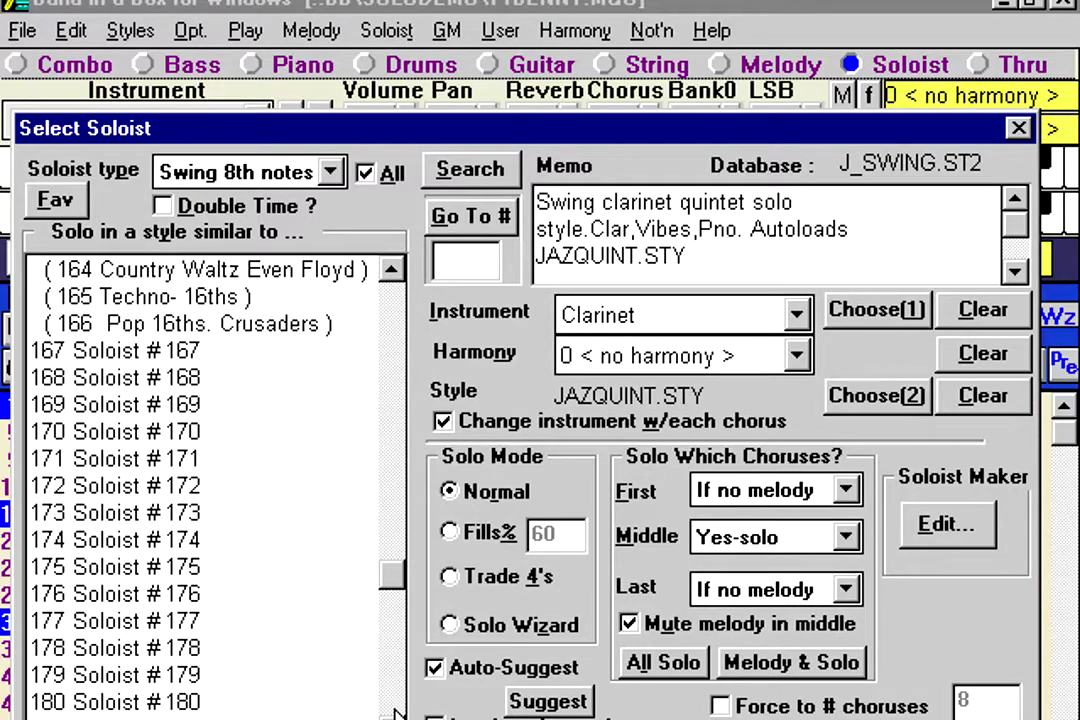
pyautogui.click(157, 352)
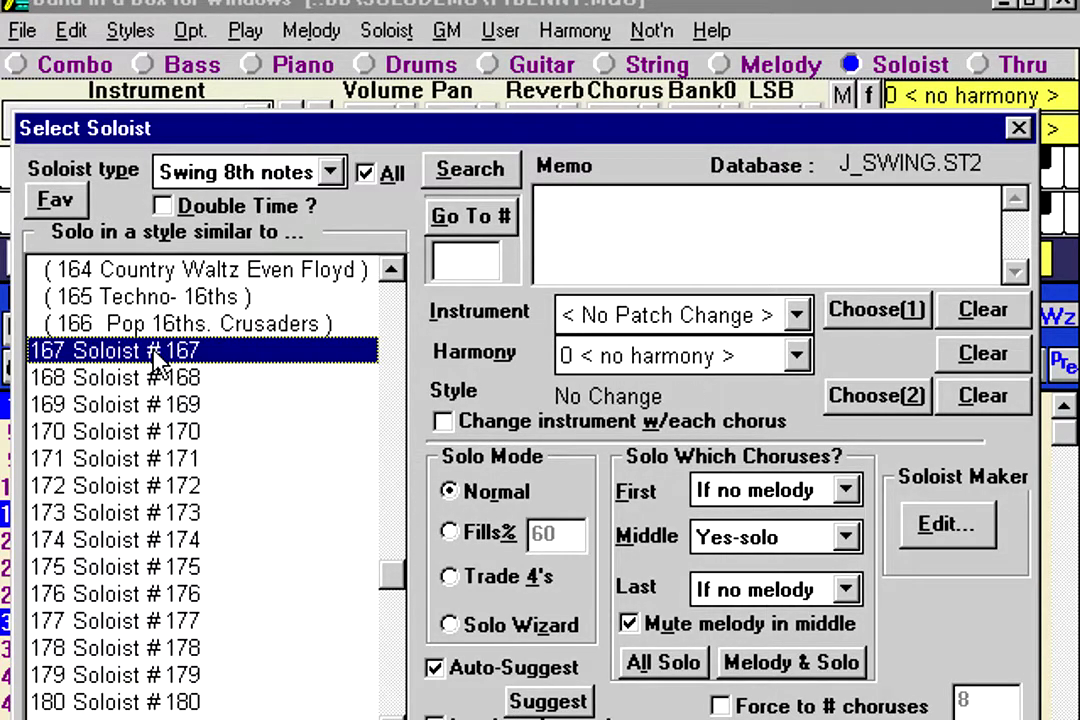
pyautogui.click(180, 433)
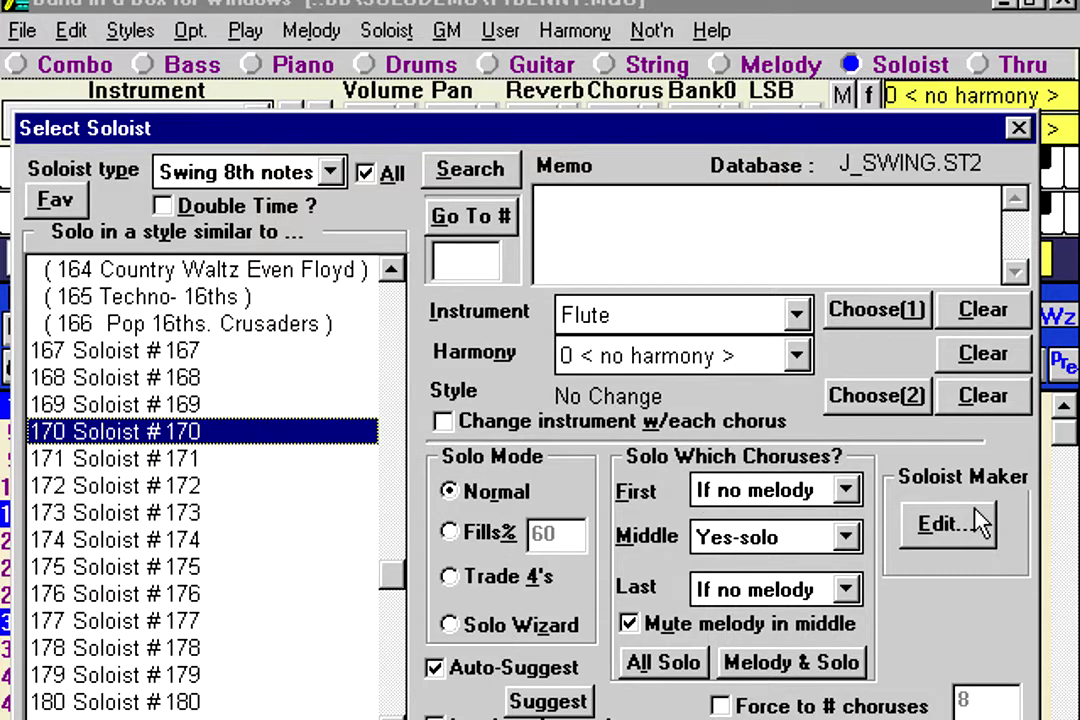
# Open soloist 170 for editing and enter the title "Demo Soloist" and the memo "Demo Soloist Memo"
pyautogui.click(948, 526)
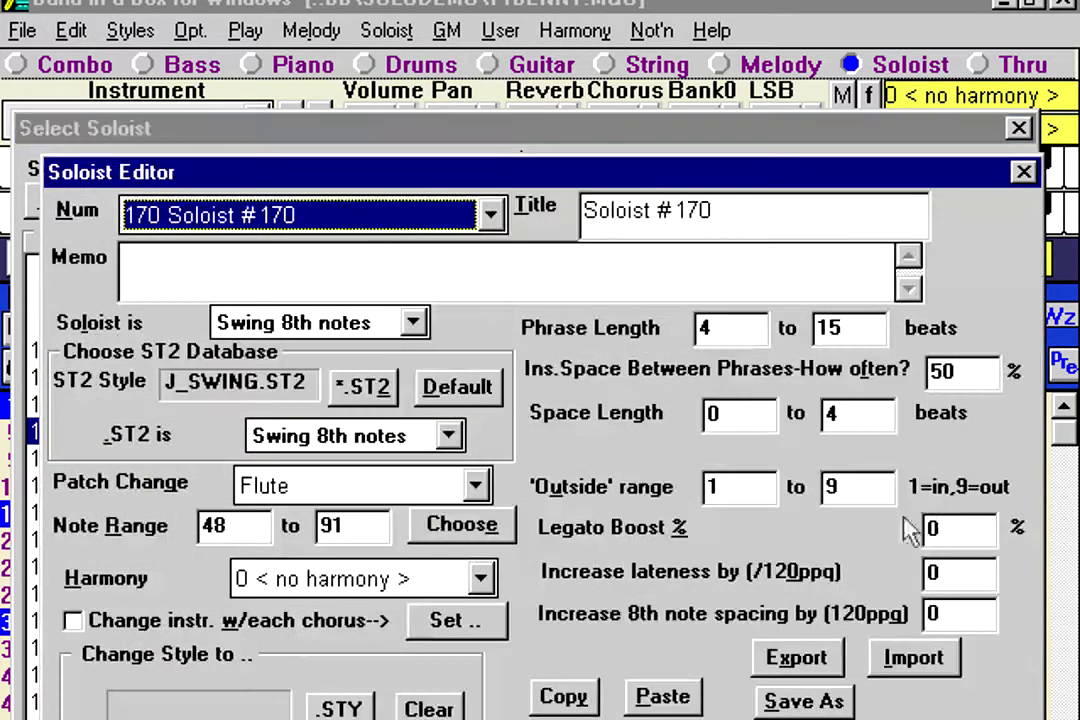
pyautogui.moveTo(717, 210); pyautogui.dragTo(434, 210)
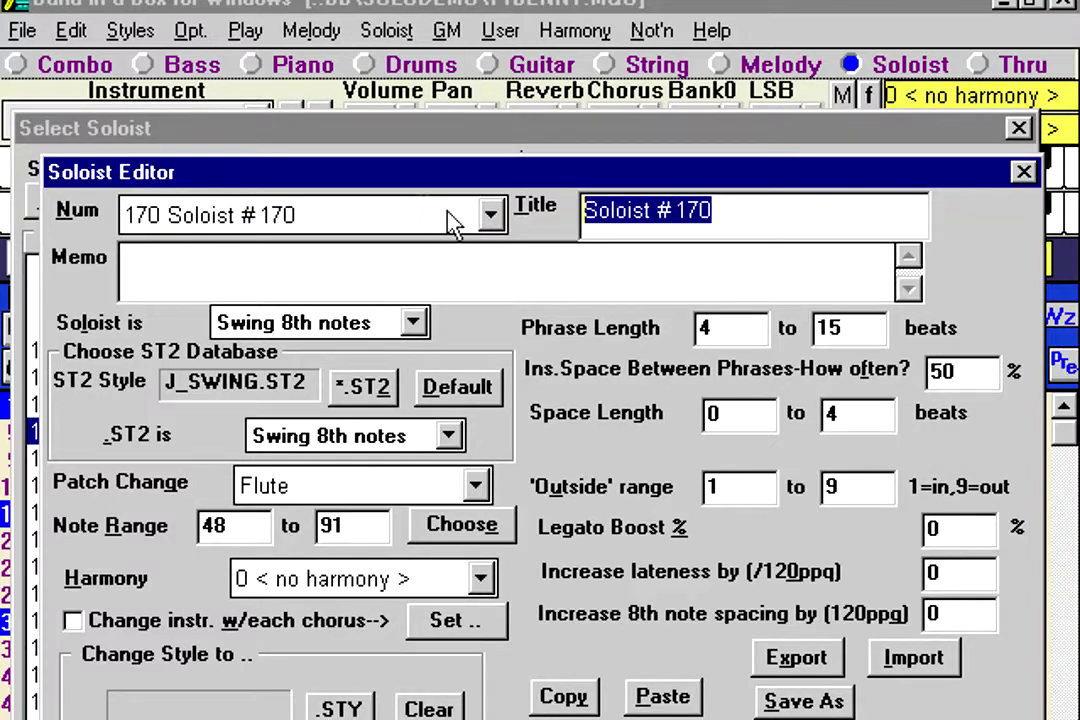
pyautogui.write('Demo')
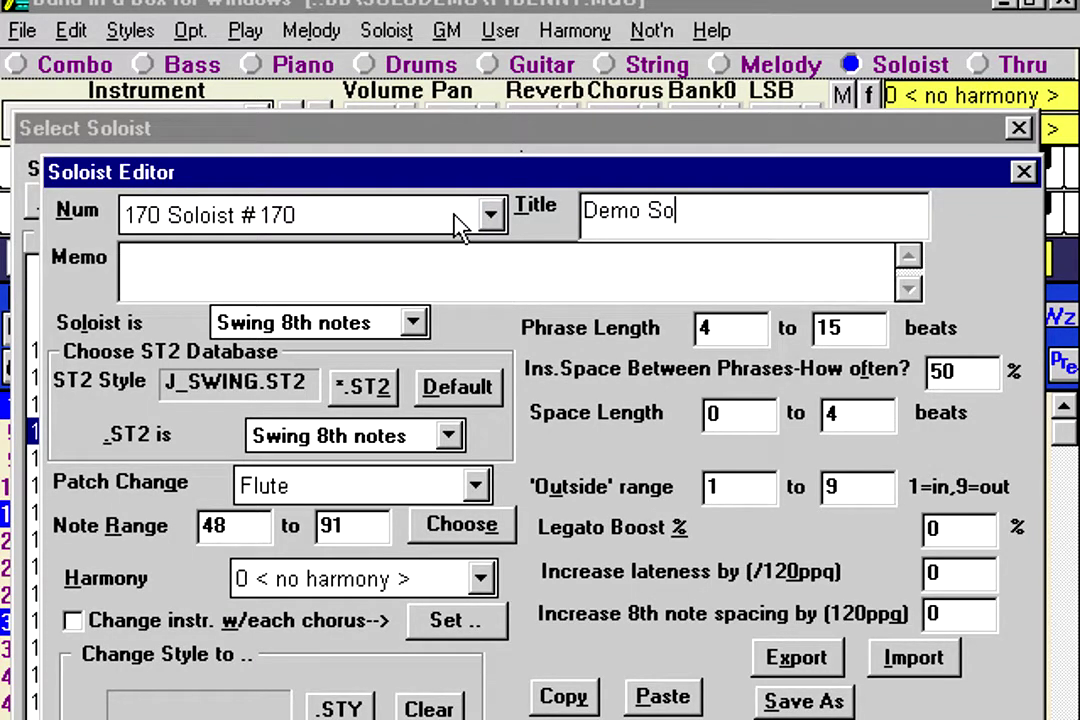
pyautogui.click(453, 265)
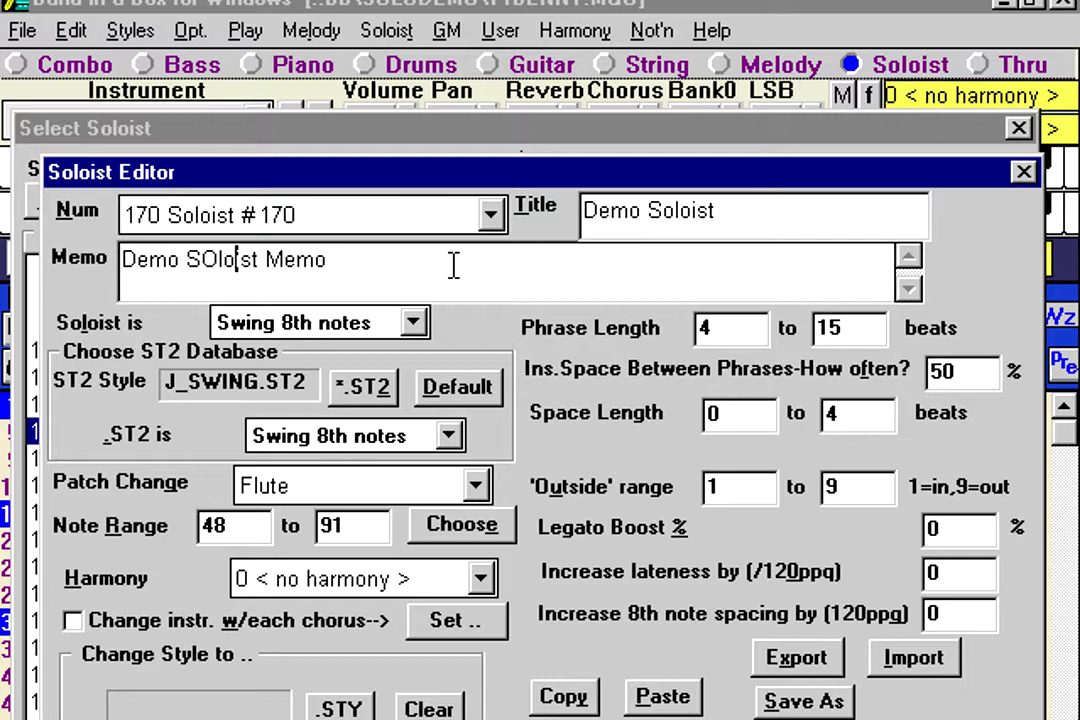
pyautogui.press('BackSpace')
pyautogui.write('o')
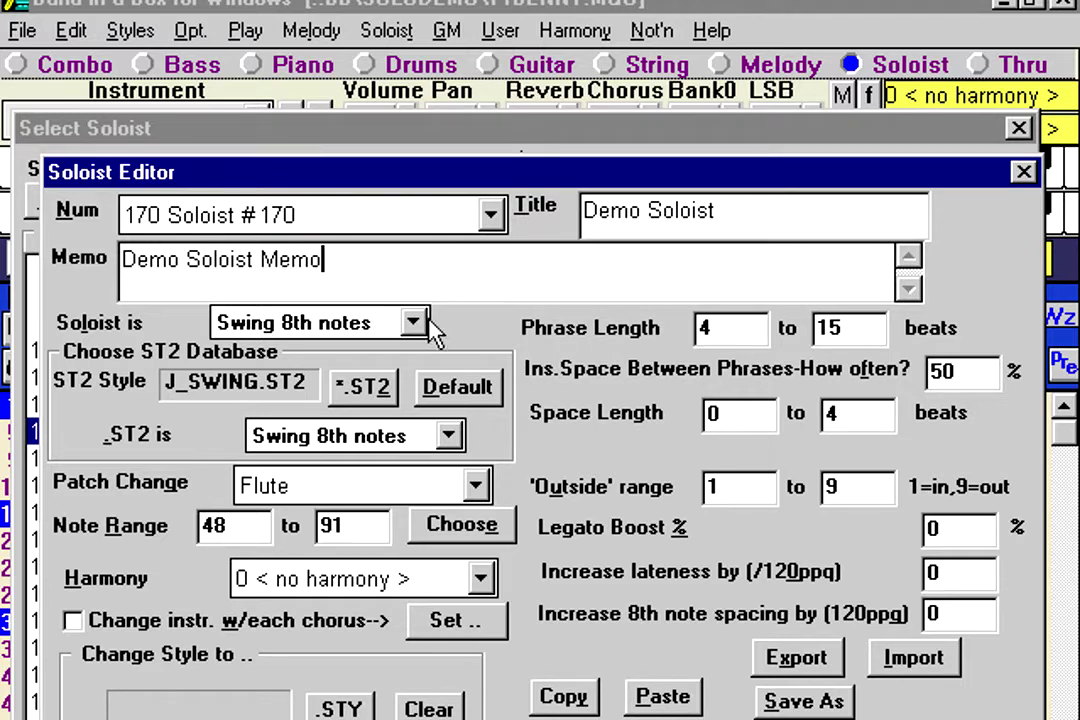
pyautogui.press('End')
# Choose j_swing.st2 from the c:\bb folder as the soloist's ST2 database
pyautogui.moveTo(447, 185); pyautogui.dragTo(537, 114)
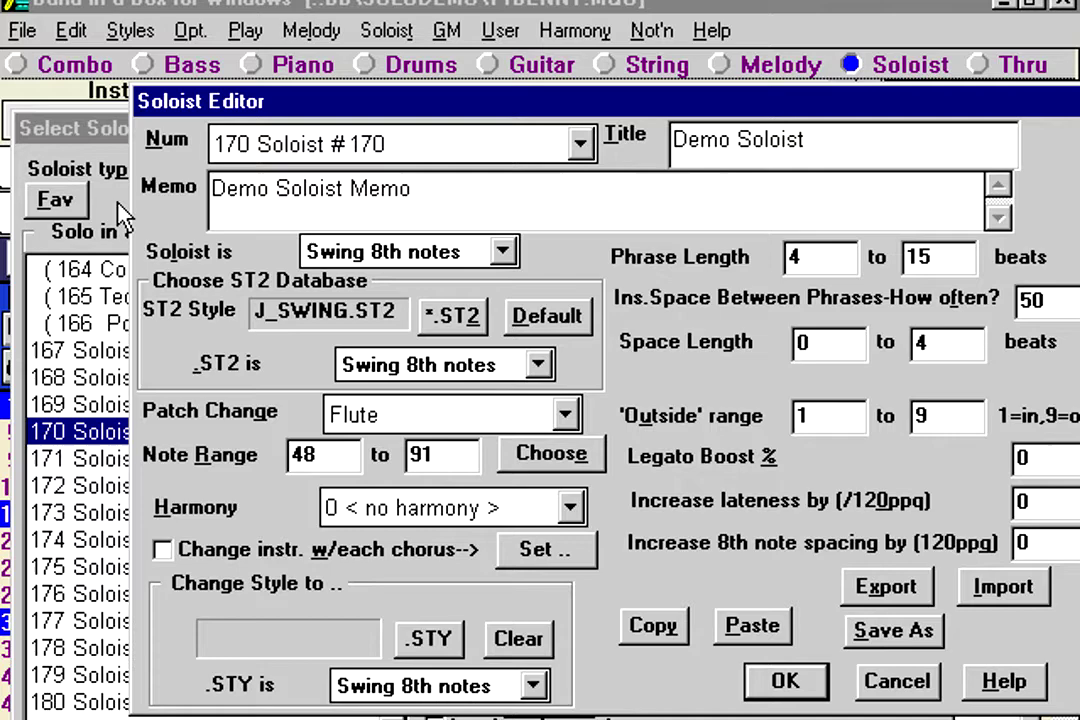
pyautogui.moveTo(280, 104); pyautogui.dragTo(199, 296)
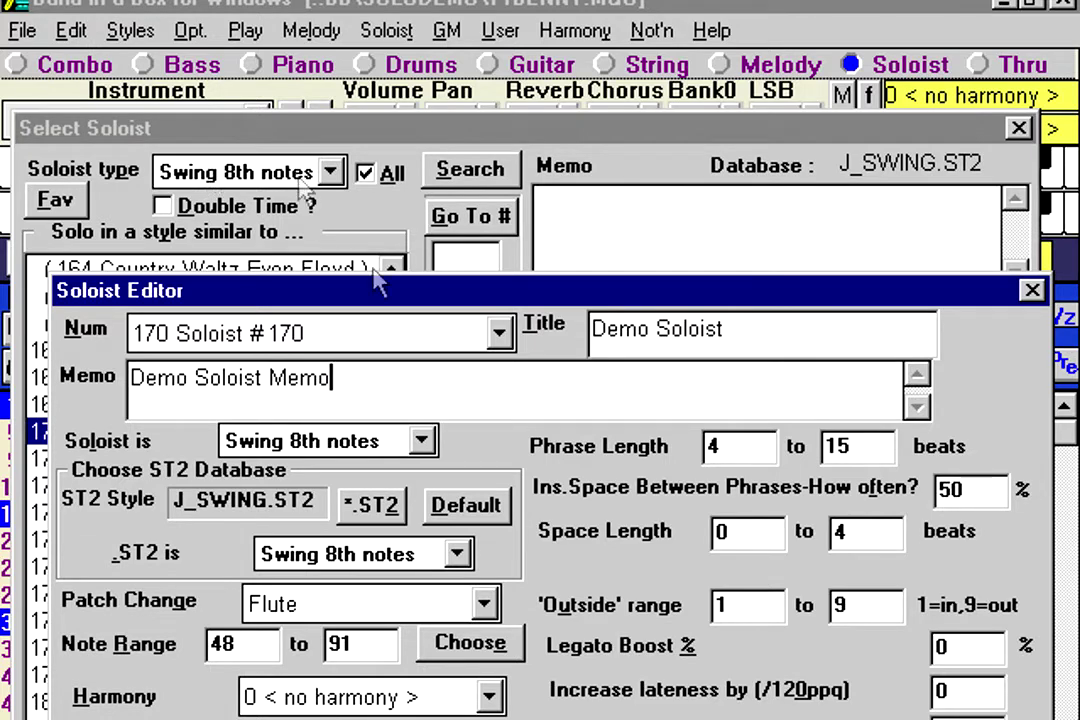
pyautogui.moveTo(422, 296); pyautogui.dragTo(415, 118)
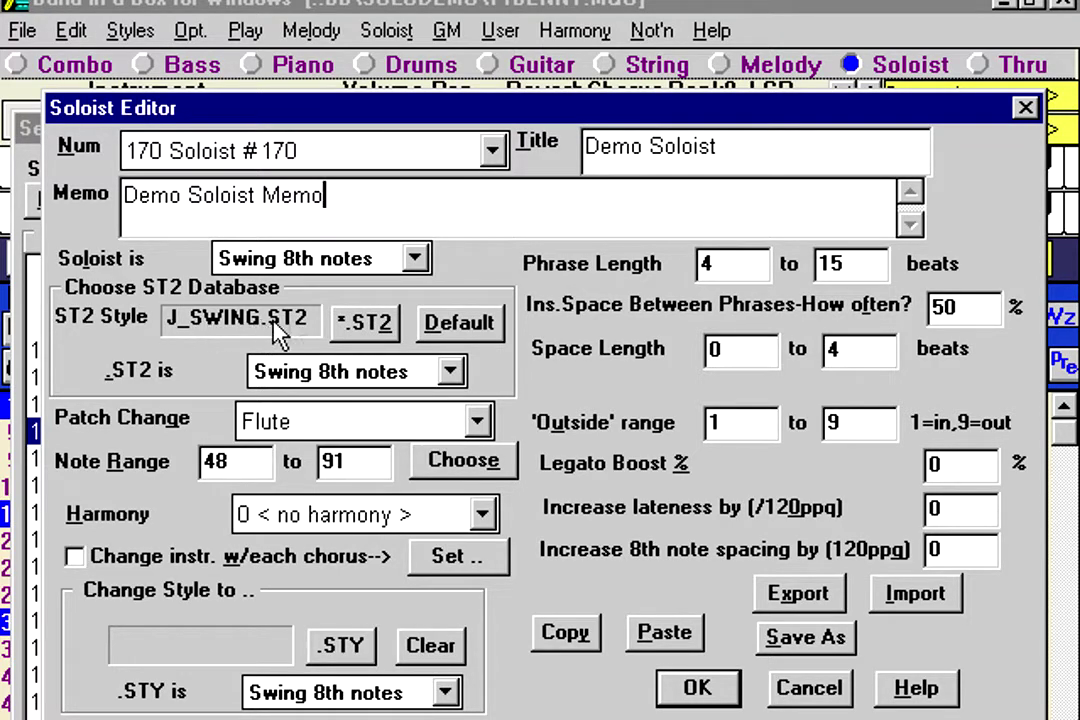
pyautogui.click(363, 322)
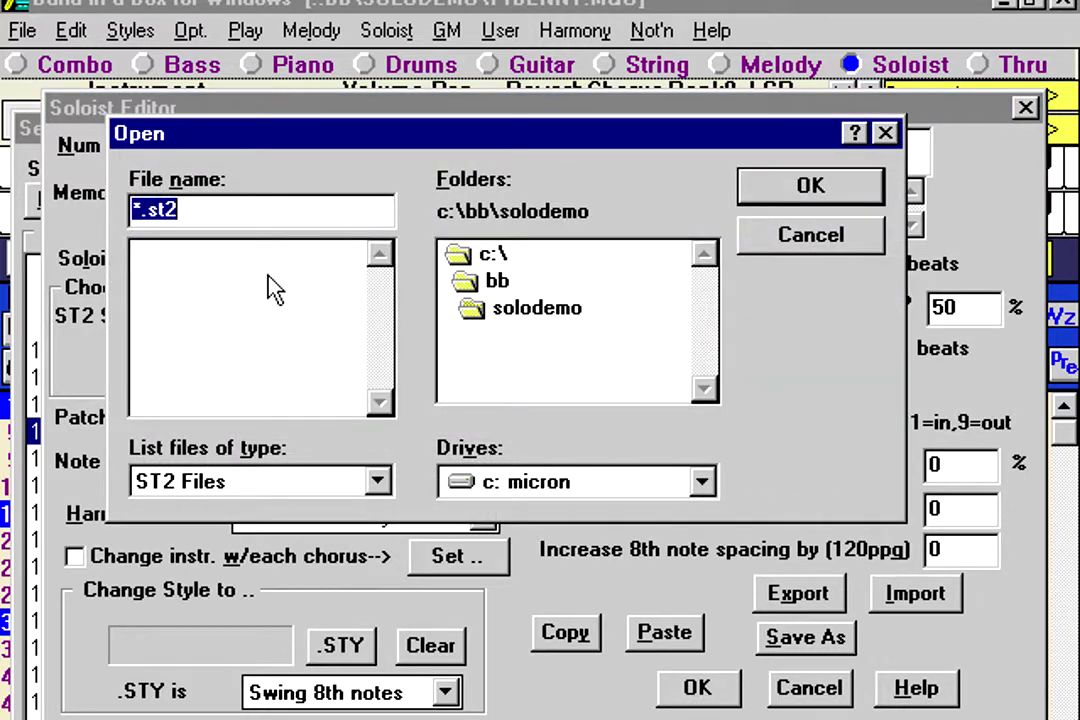
pyautogui.doubleClick(484, 283)
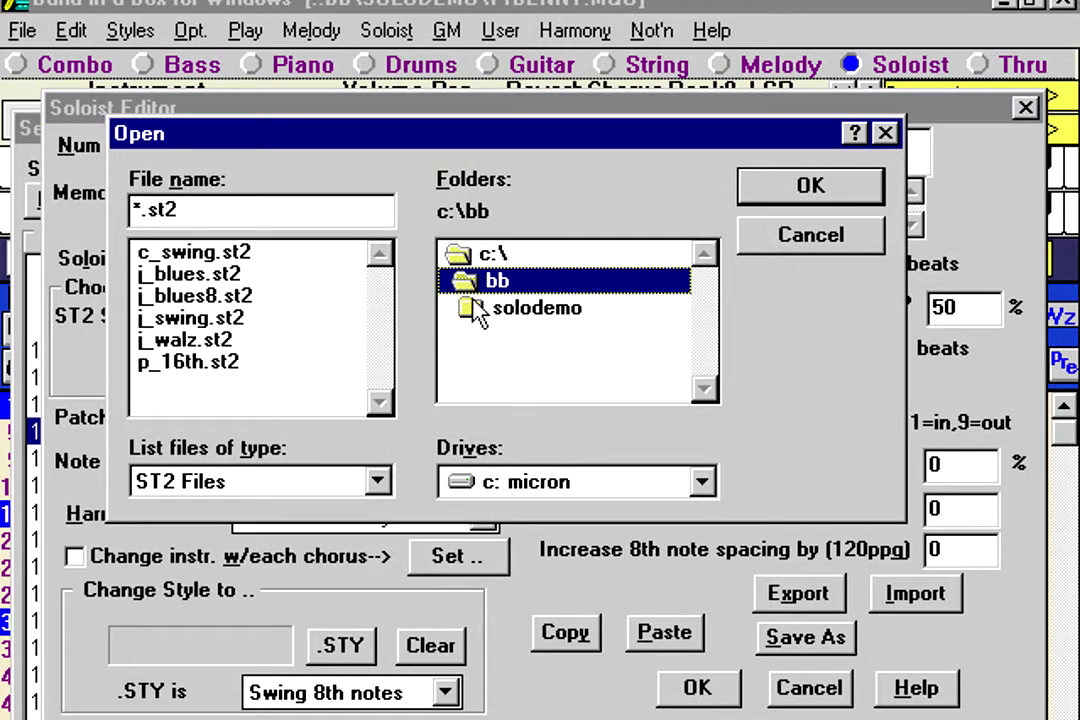
pyautogui.doubleClick(245, 320)
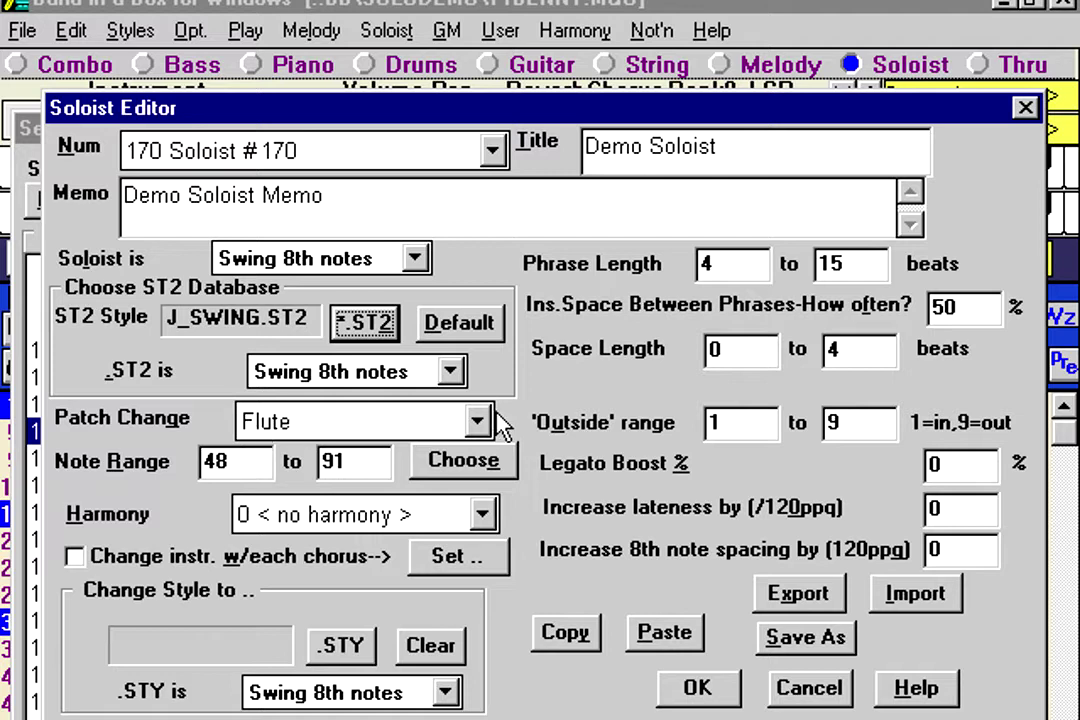
# Assign the Clarinet patch with its typical note range of 54 to 86 to the soloist
pyautogui.click(280, 425)
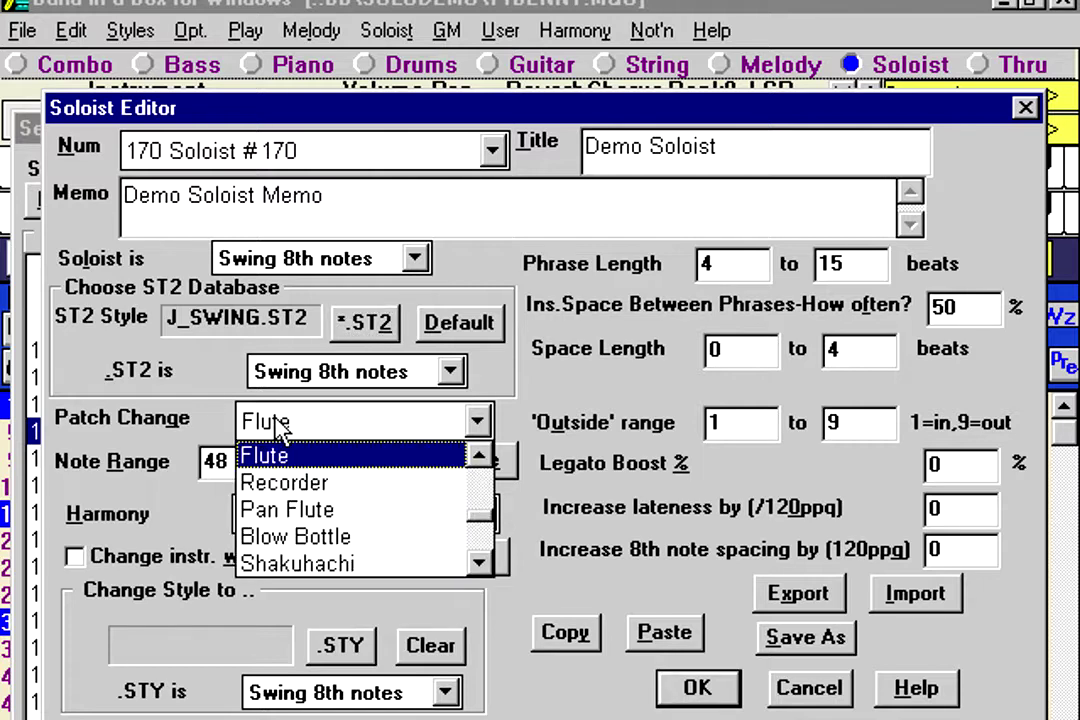
pyautogui.click(205, 428)
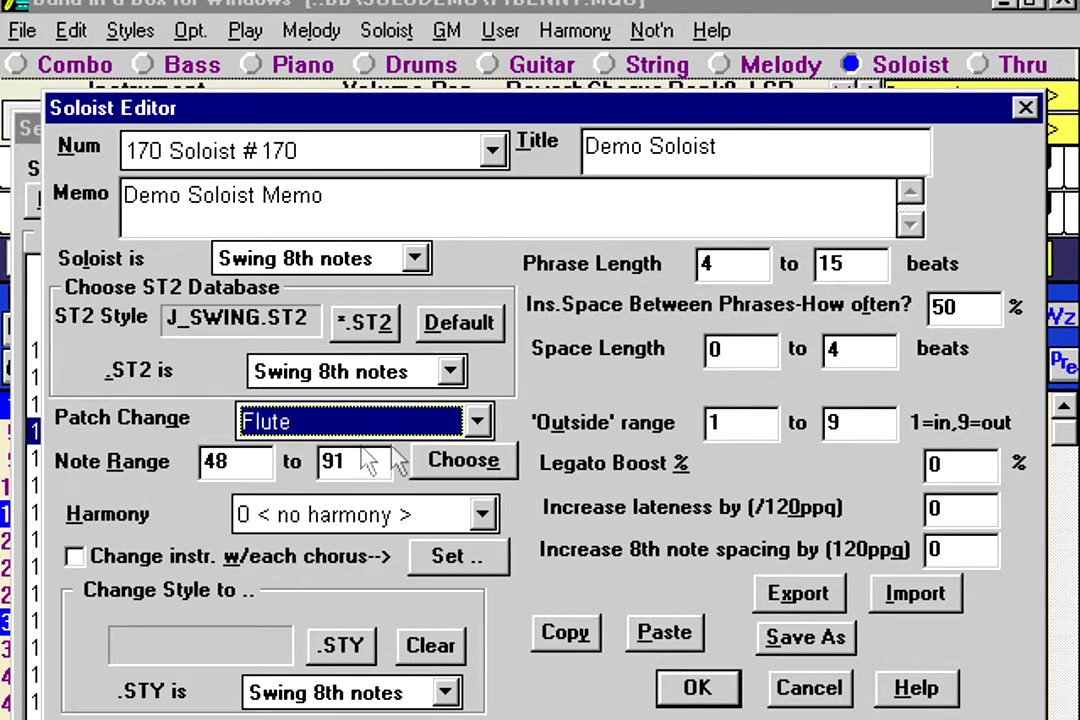
pyautogui.click(458, 475)
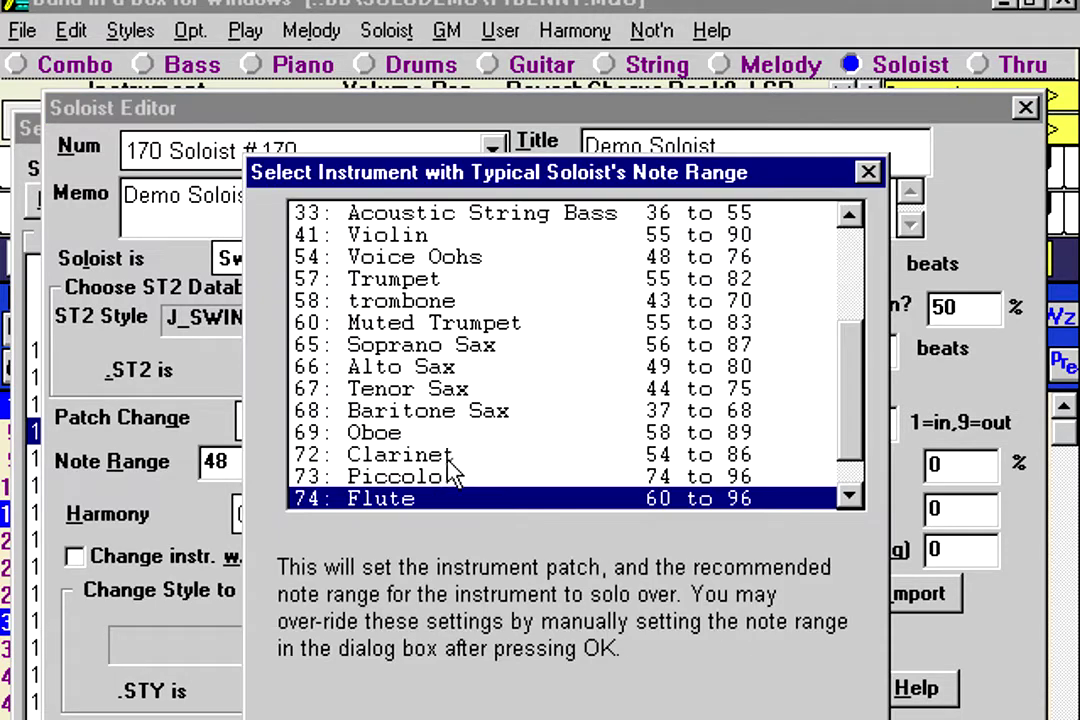
pyautogui.click(575, 456)
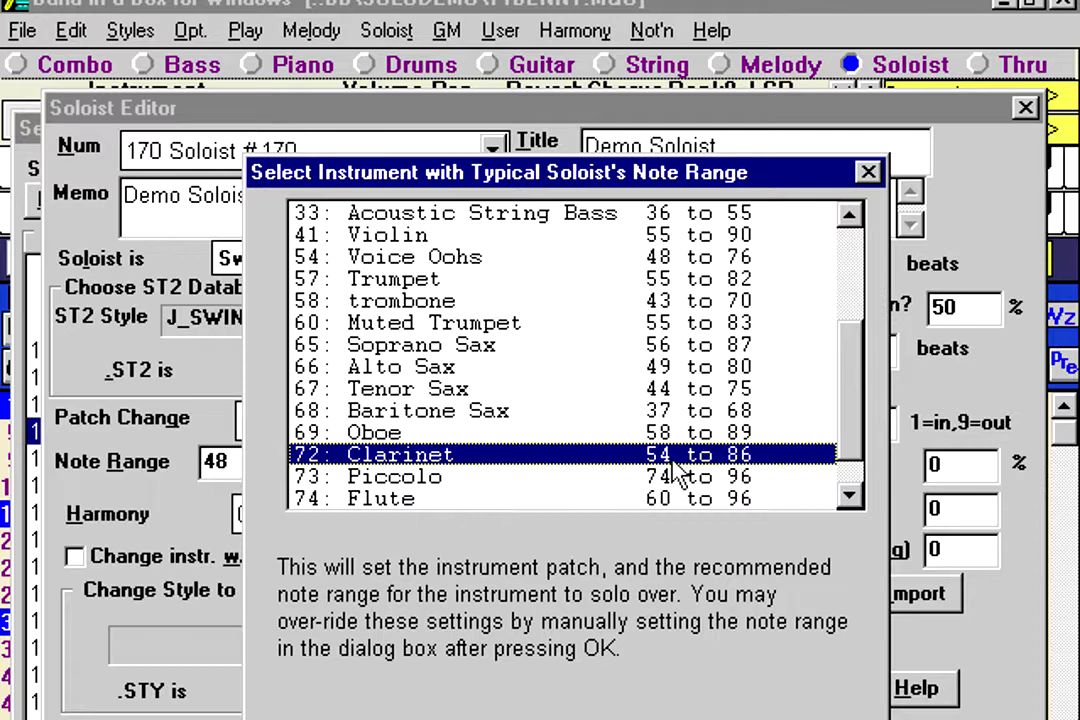
pyautogui.doubleClick(624, 452)
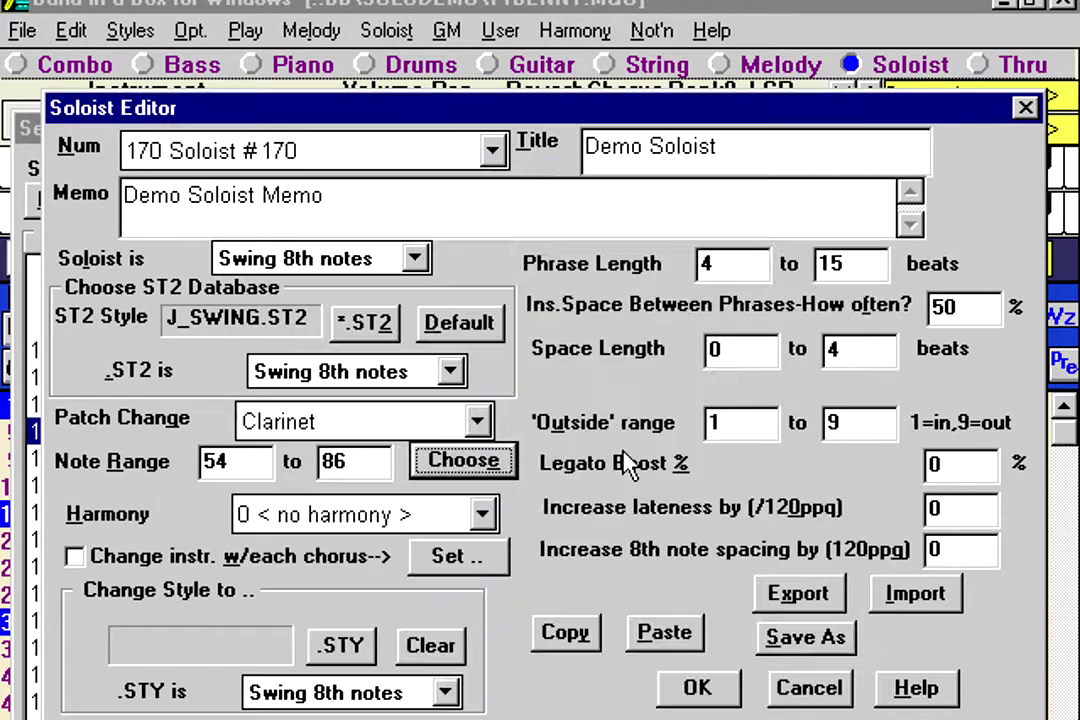
pyautogui.click(243, 465)
pyautogui.click(357, 462)
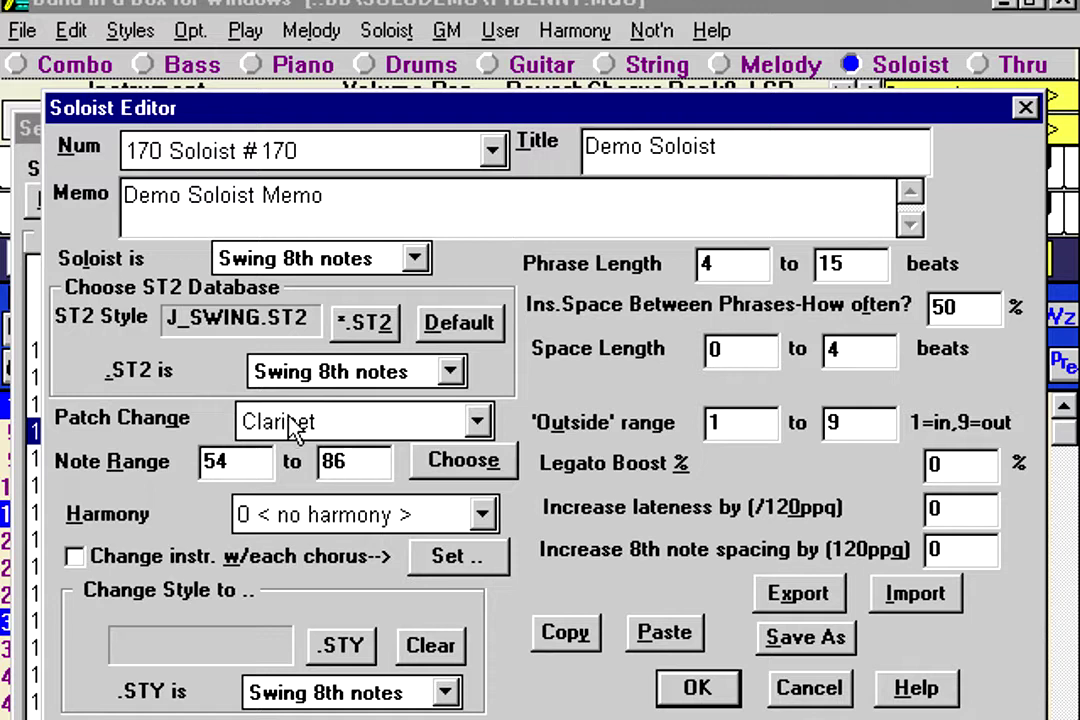
# Enable changing the instrument with each chorus and set extra soloist #1 to Clarinet with its typical note range, 54 to 86
pyautogui.click(210, 562)
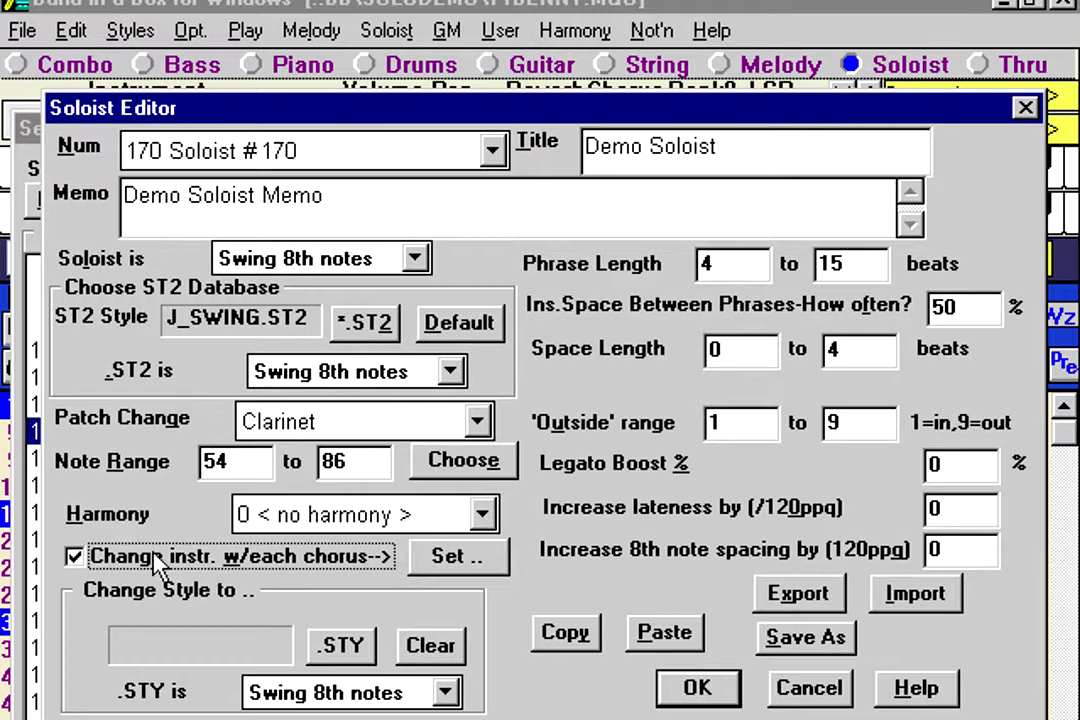
pyautogui.click(440, 558)
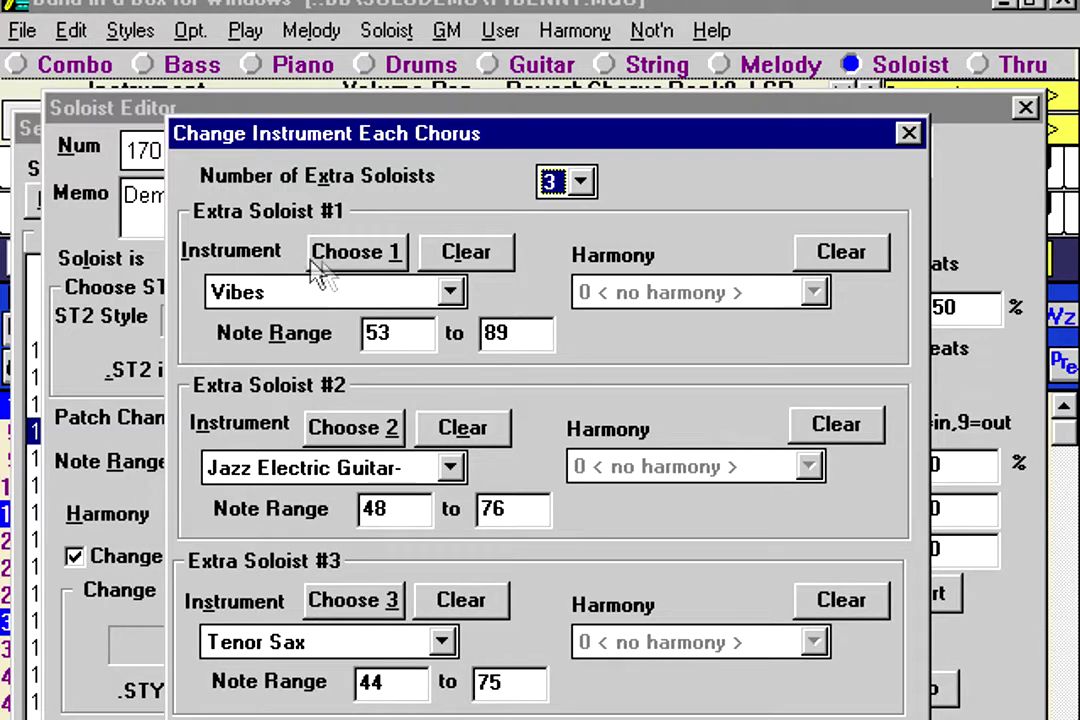
pyautogui.click(340, 256)
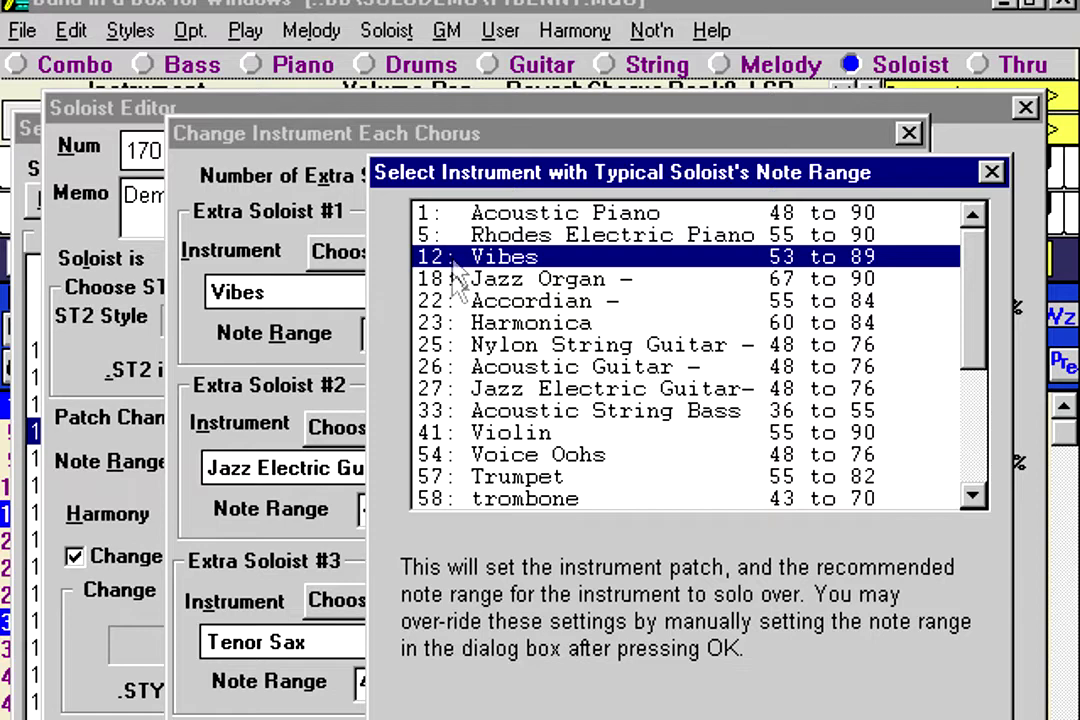
pyautogui.click(687, 704)
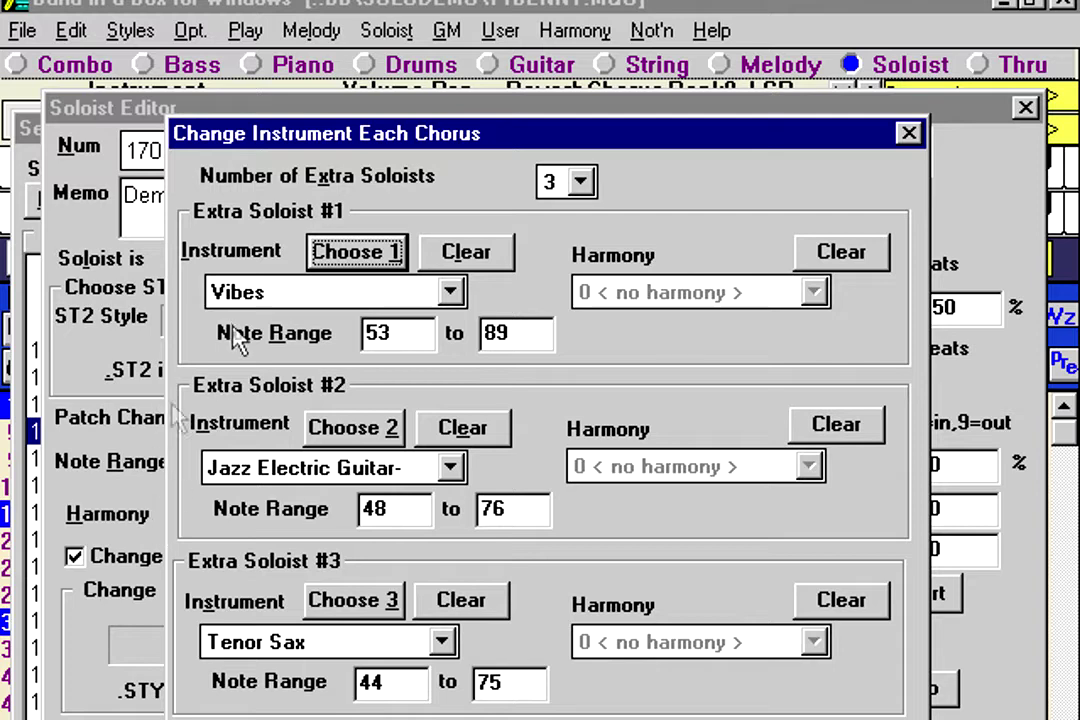
pyautogui.click(361, 256)
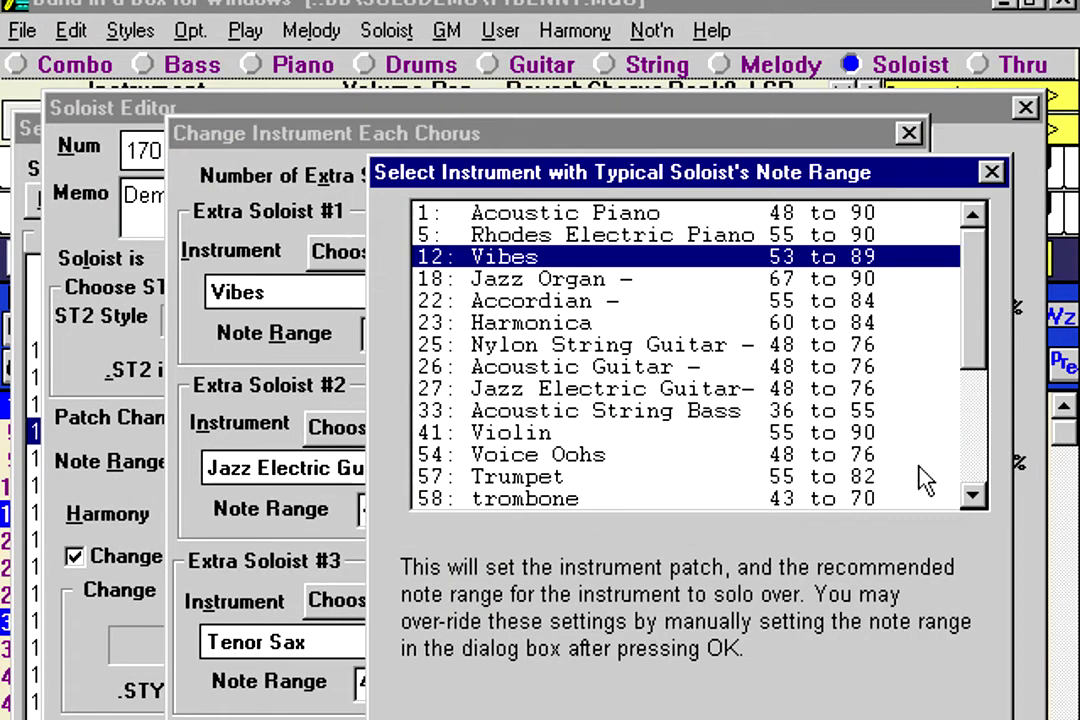
pyautogui.moveTo(972, 498); pyautogui.dragTo(972, 502)
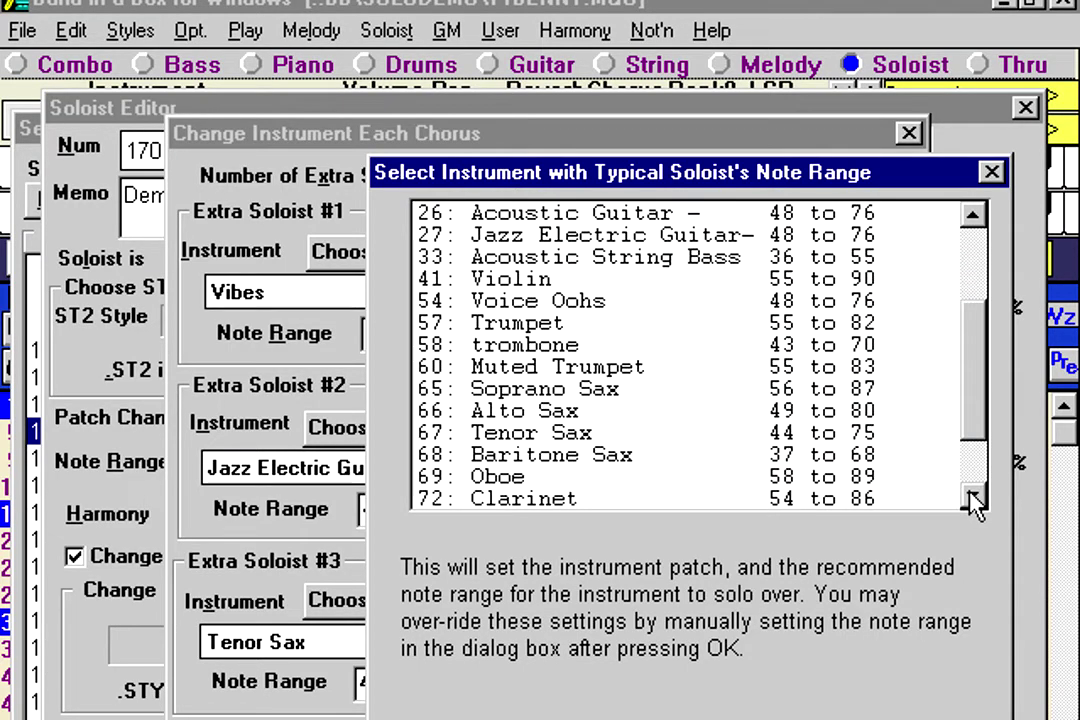
pyautogui.doubleClick(807, 499)
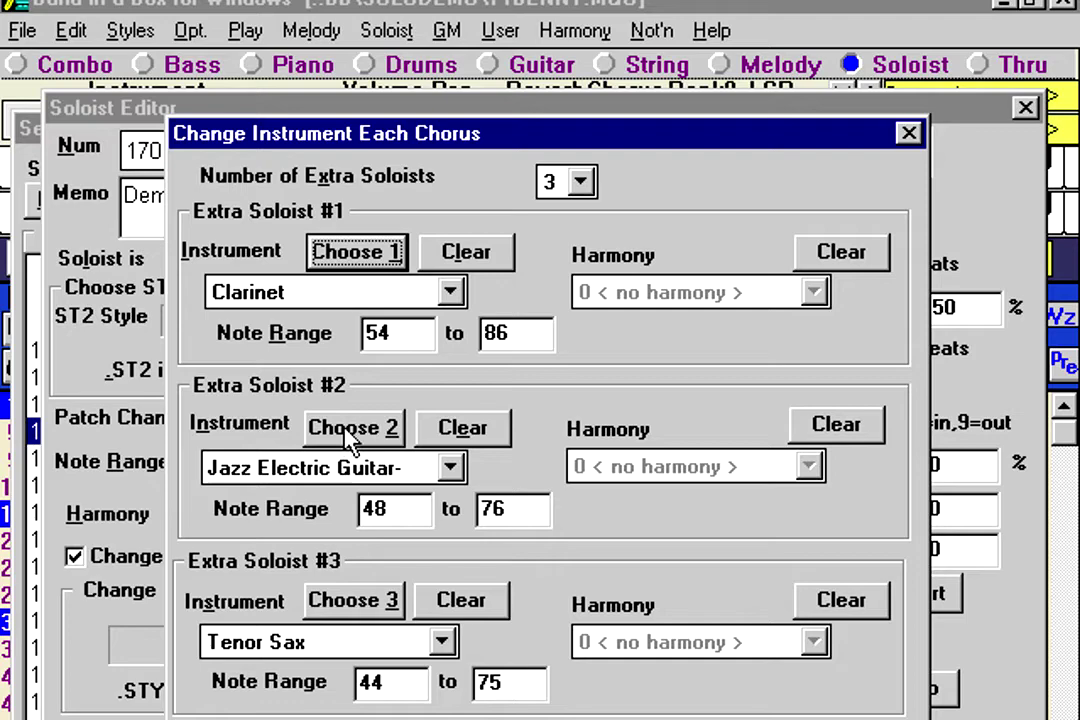
# Set extra soloist #2 to Vibes and extra soloist #3 to Acoustic Piano, using their typical note ranges
pyautogui.click(350, 432)
pyautogui.doubleClick(489, 258)
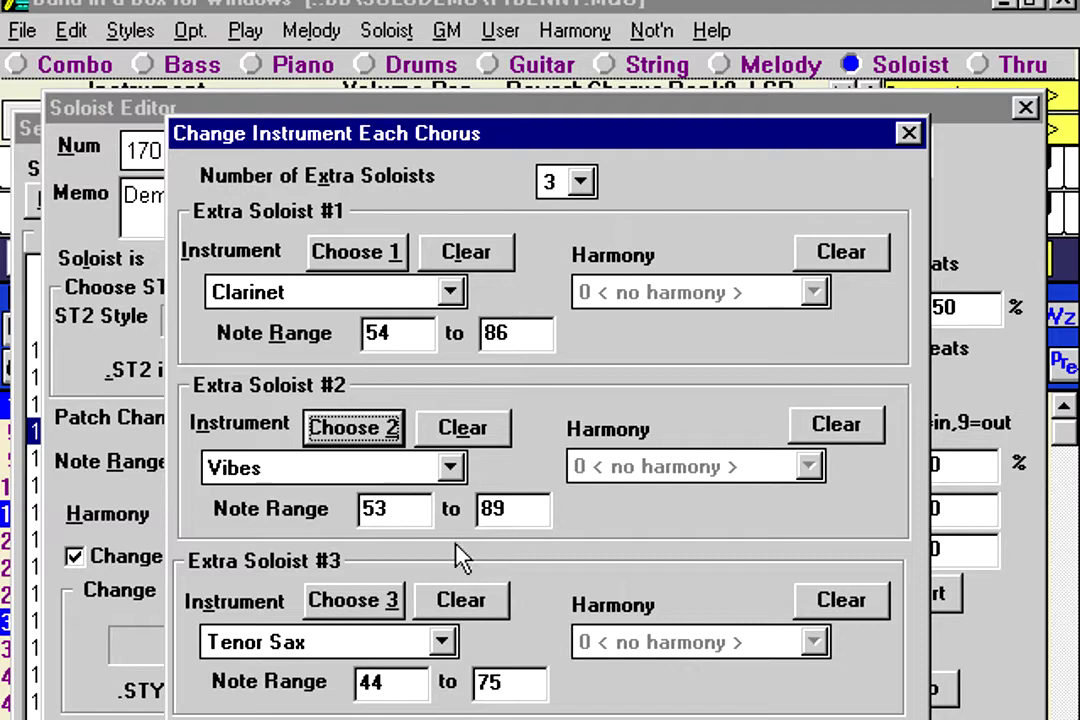
pyautogui.click(377, 605)
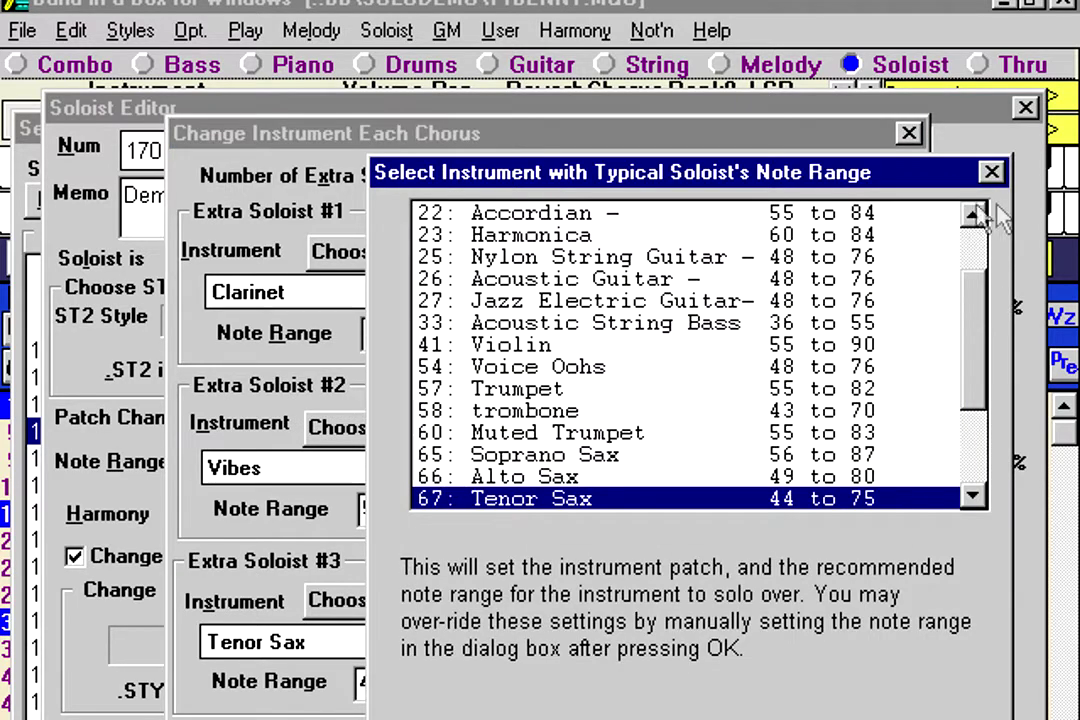
pyautogui.click(972, 215)
pyautogui.click(972, 215)
pyautogui.click(972, 215)
pyautogui.click(972, 215)
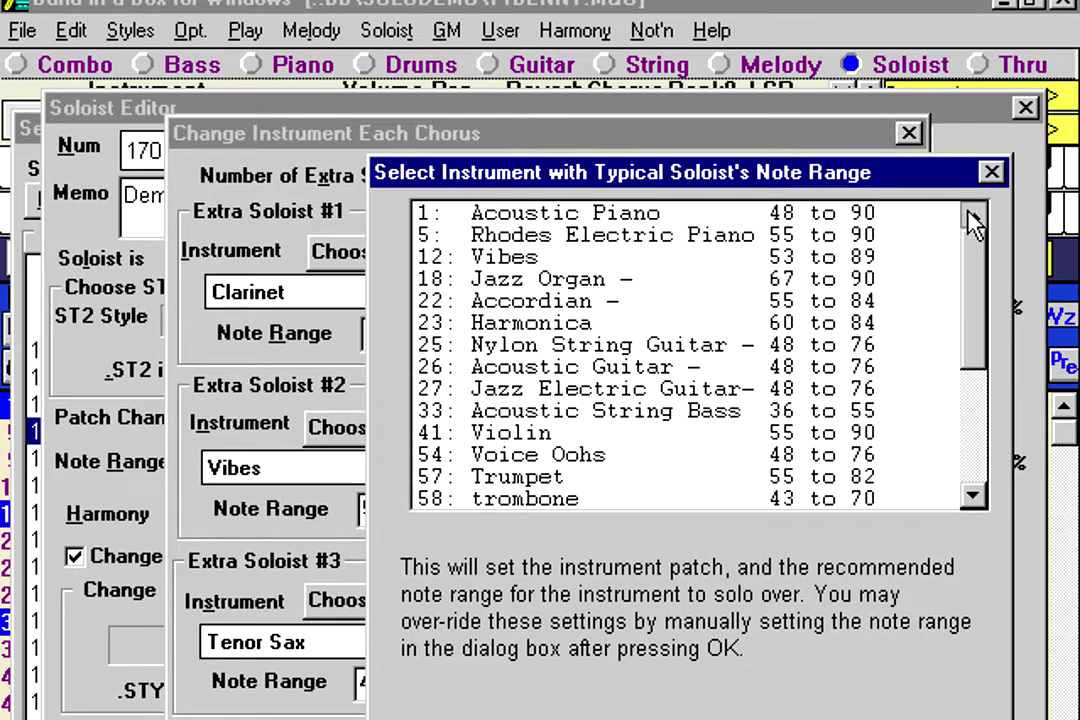
pyautogui.doubleClick(840, 213)
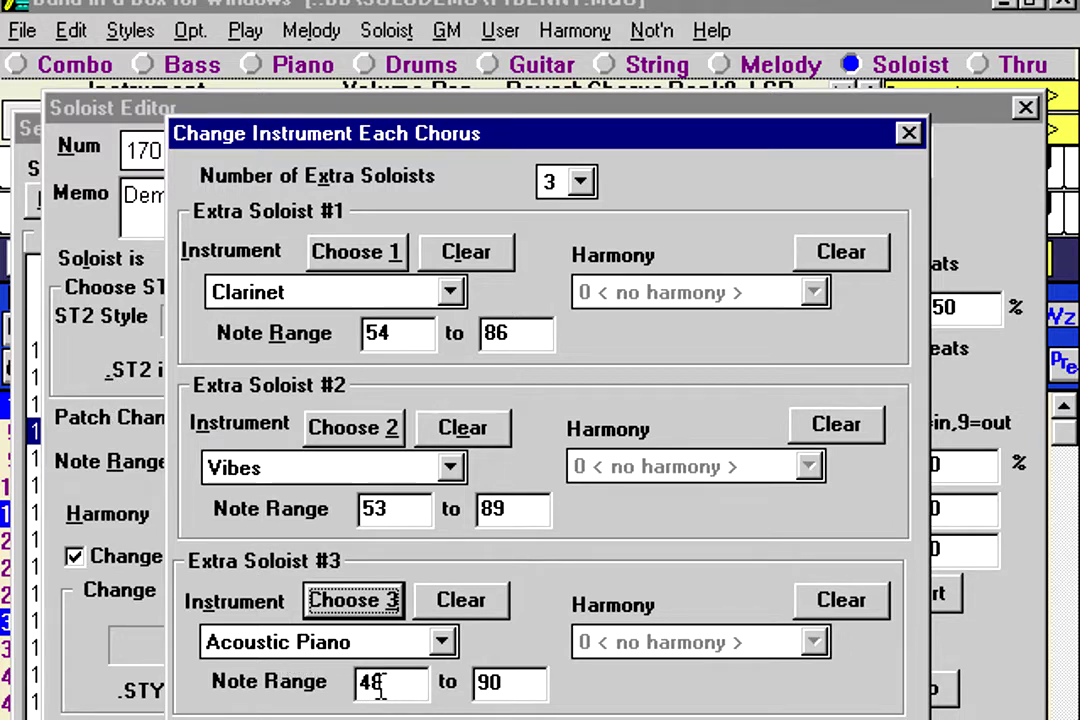
# Set the note range of extra soloist #3 to 53 to 95 and accept the chorus instrument settings
pyautogui.moveTo(386, 690); pyautogui.dragTo(339, 686)
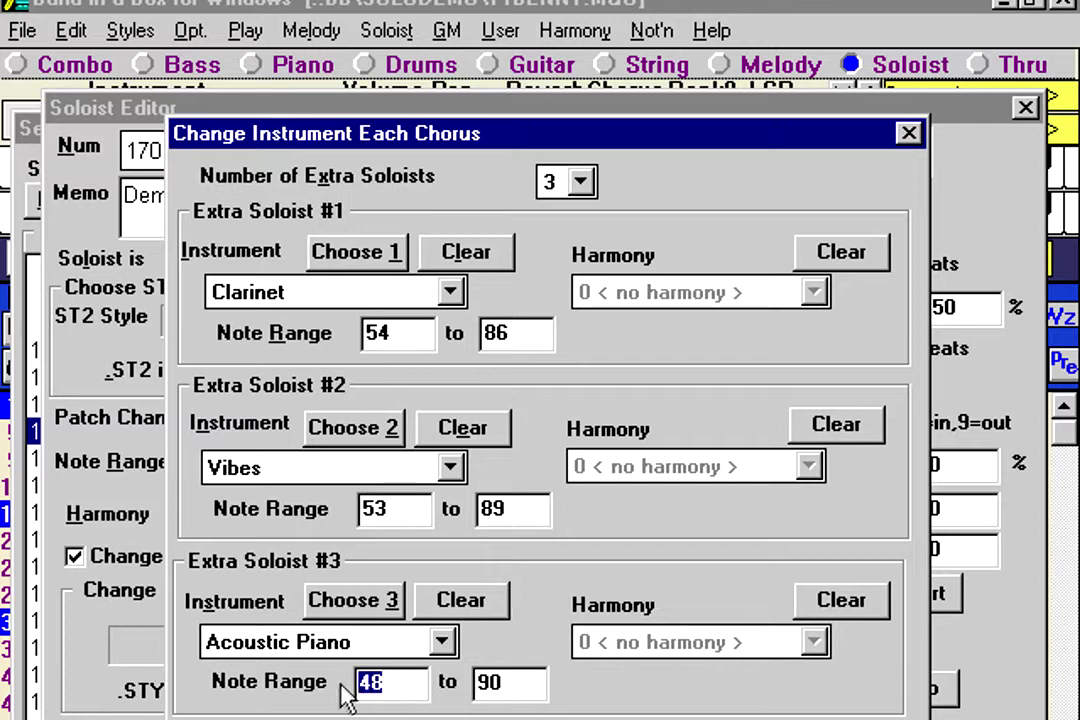
pyautogui.write('53')
pyautogui.moveTo(505, 683); pyautogui.dragTo(410, 682)
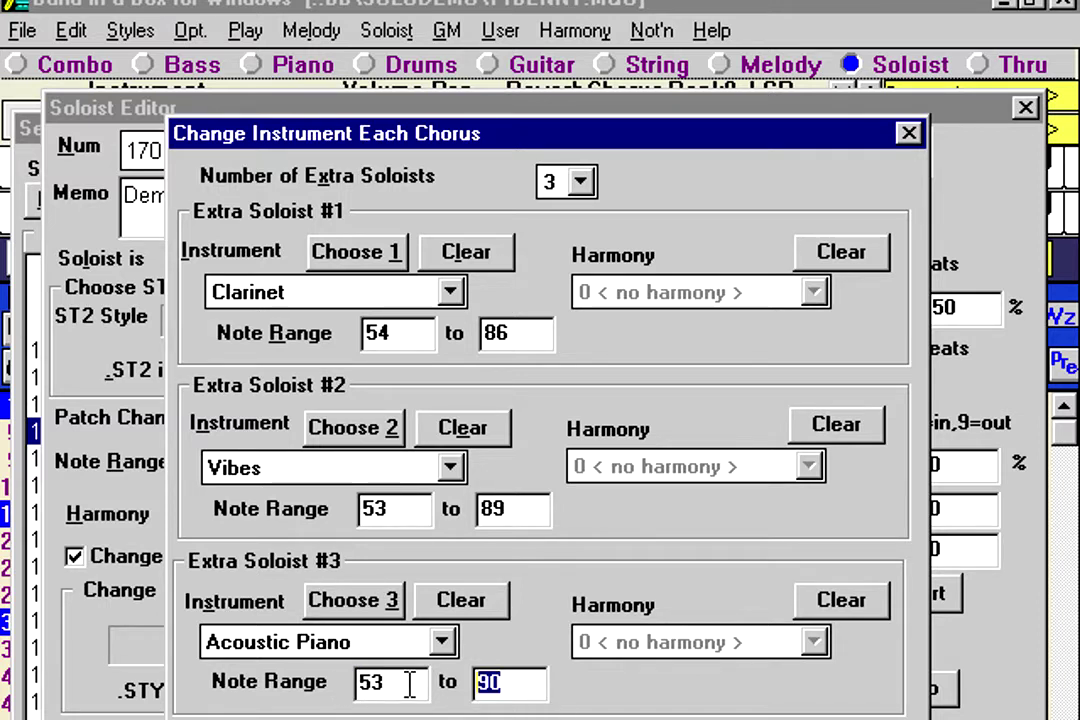
pyautogui.write('95')
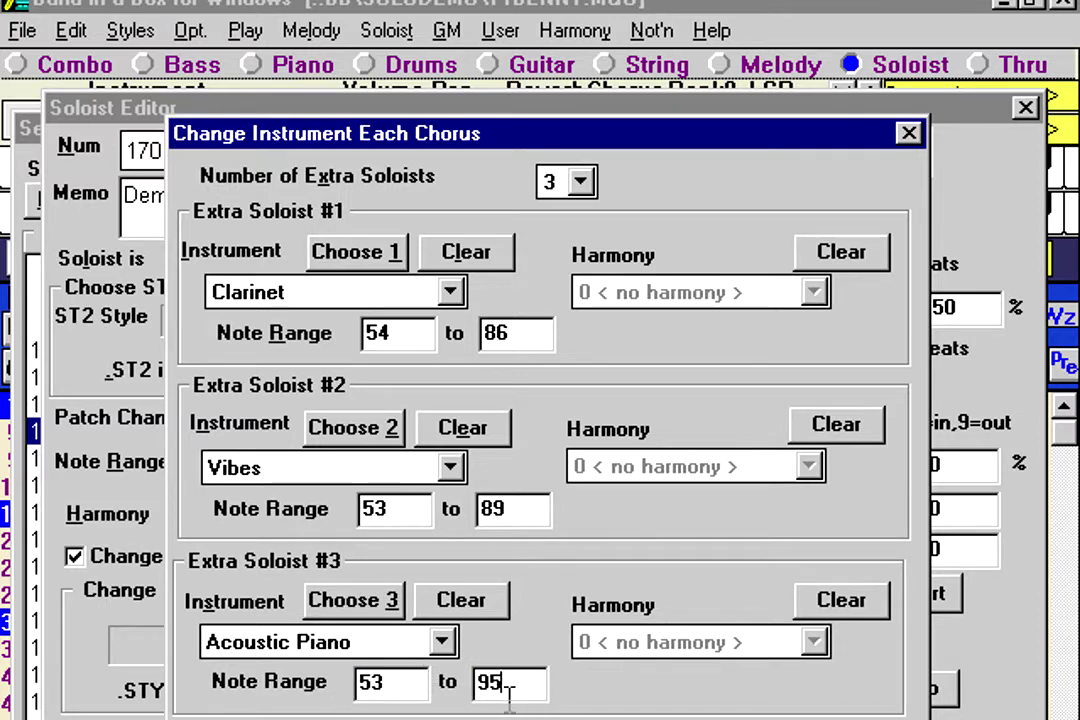
pyautogui.press('Return')
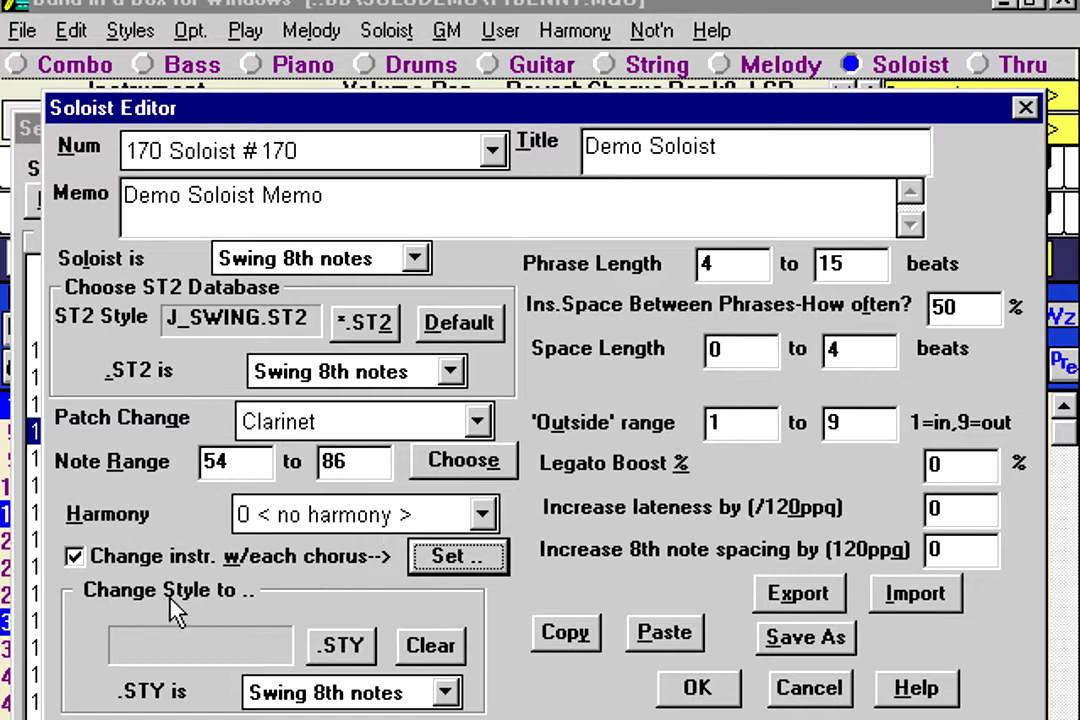
# Choose jazquint.sty as the style the soloist changes to
pyautogui.click(345, 648)
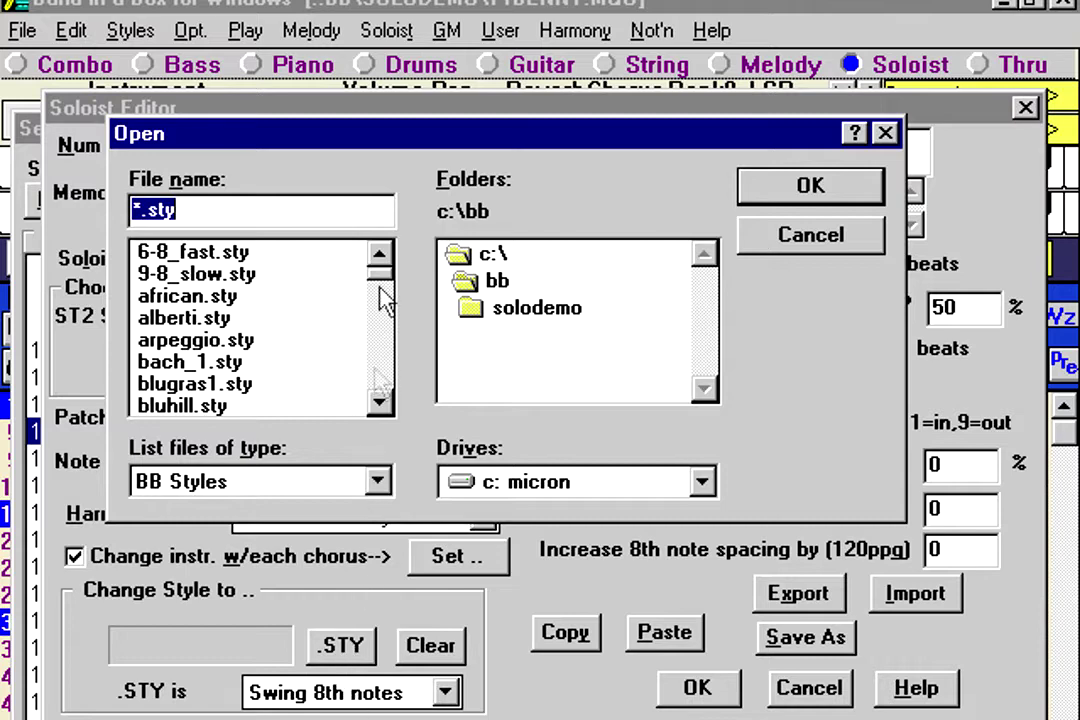
pyautogui.moveTo(379, 283); pyautogui.dragTo(385, 320)
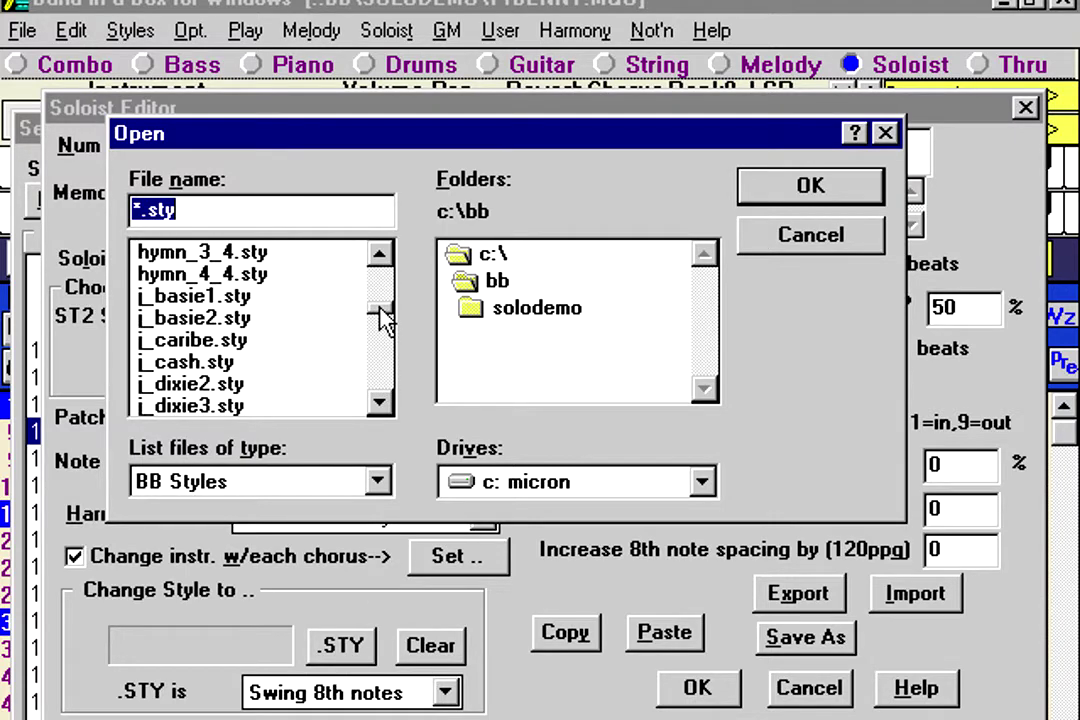
pyautogui.click(381, 404)
pyautogui.click(381, 404)
pyautogui.click(381, 404)
pyautogui.click(381, 404)
pyautogui.click(381, 404)
pyautogui.click(381, 404)
pyautogui.click(381, 404)
pyautogui.click(381, 404)
pyautogui.click(381, 404)
pyautogui.click(381, 404)
pyautogui.click(381, 404)
pyautogui.doubleClick(381, 404)
pyautogui.doubleClick(381, 404)
pyautogui.doubleClick(381, 404)
pyautogui.tripleClick(381, 404)
pyautogui.doubleClick(381, 404)
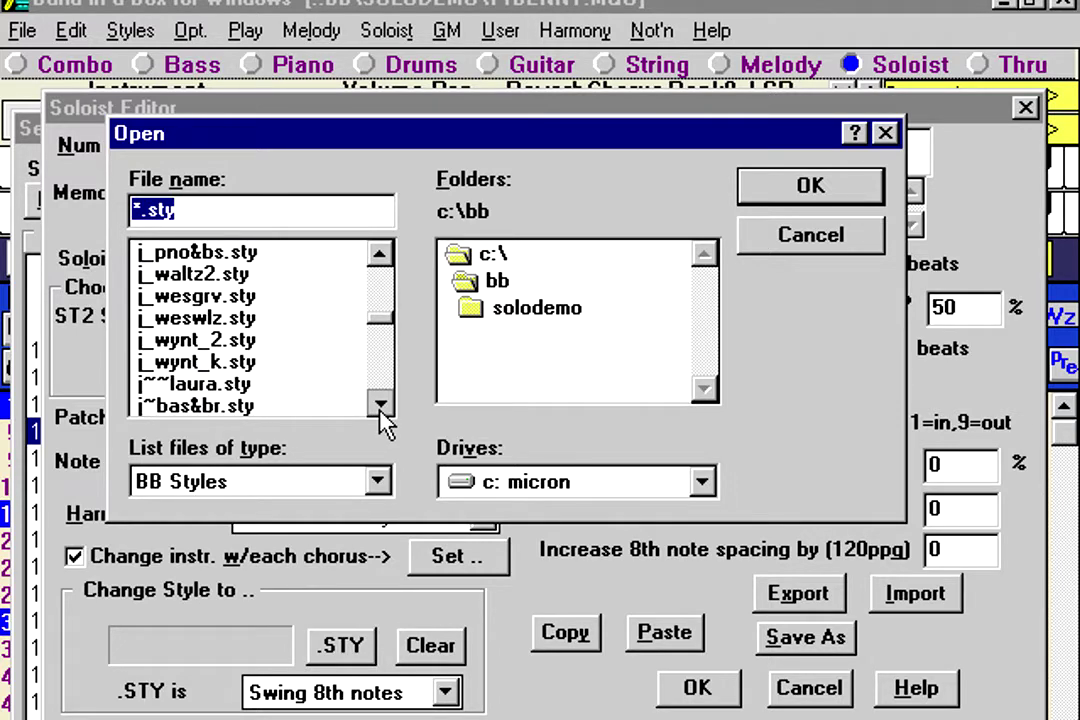
pyautogui.doubleClick(381, 410)
pyautogui.doubleClick(381, 410)
pyautogui.doubleClick(381, 410)
pyautogui.click(381, 410)
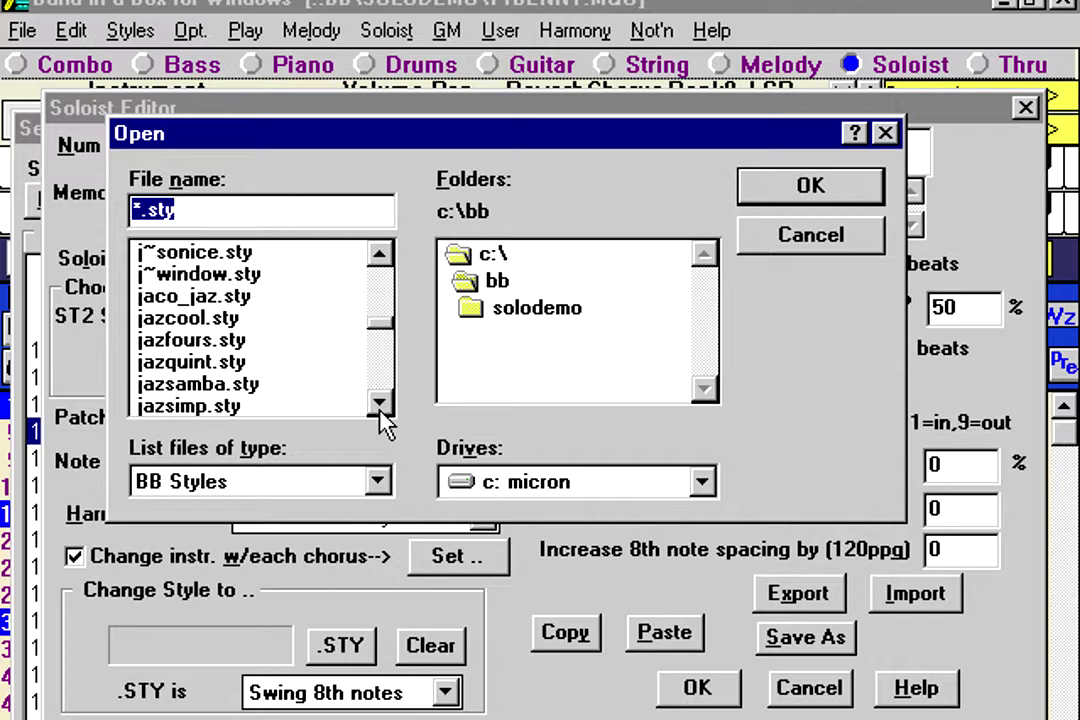
pyautogui.click(381, 405)
pyautogui.click(381, 405)
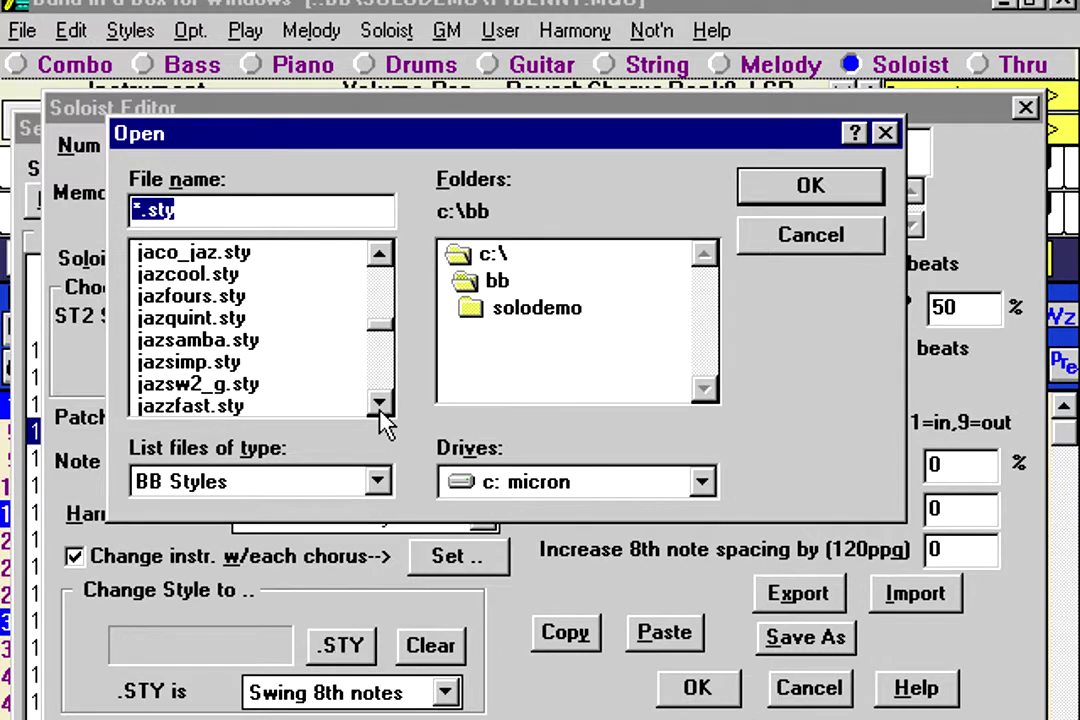
pyautogui.doubleClick(241, 318)
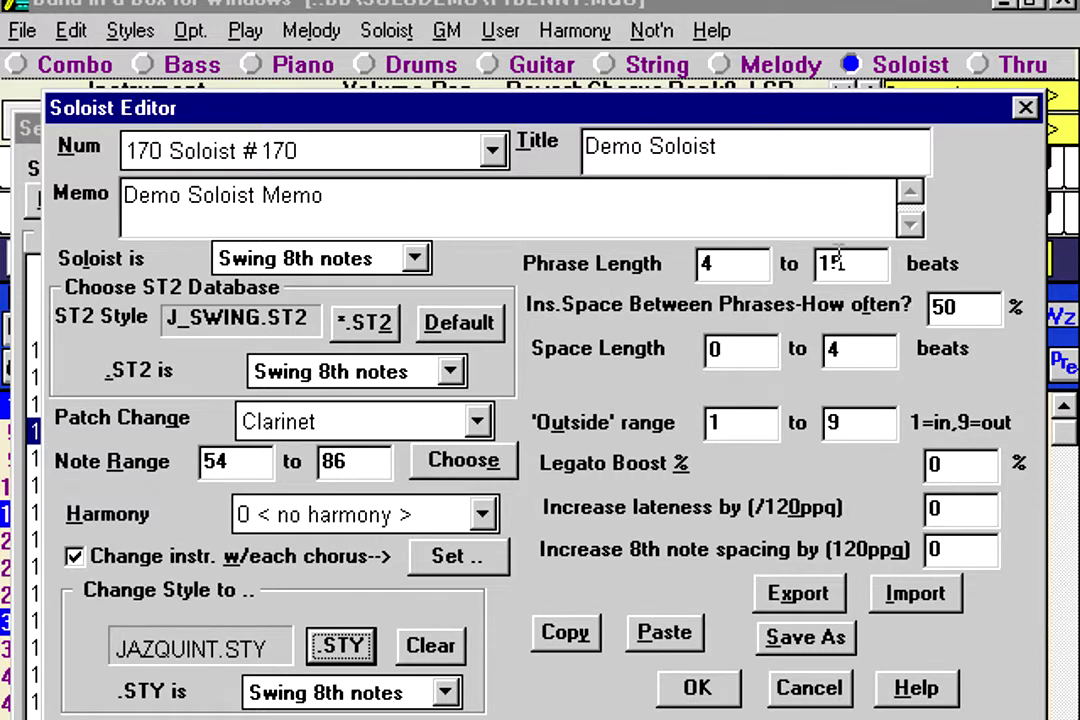
# Set the soloist's phrase length to 2 to 24 beats
pyautogui.click(755, 259)
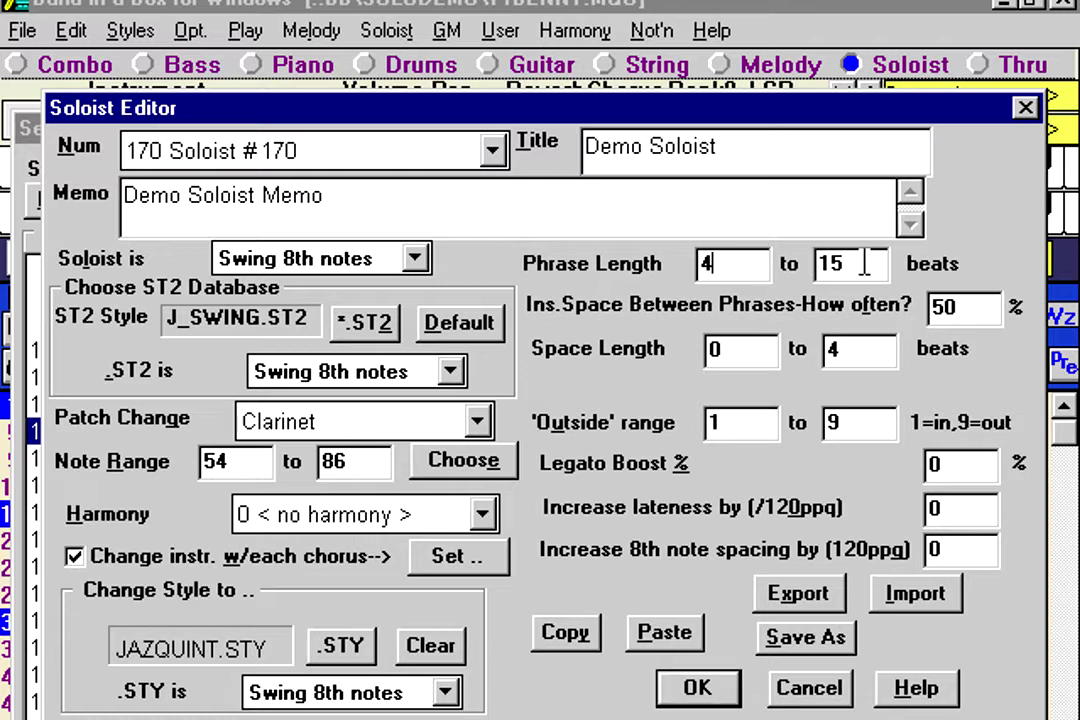
pyautogui.click(738, 263)
pyautogui.doubleClick(710, 263)
pyautogui.write('2')
pyautogui.doubleClick(857, 263)
pyautogui.write('24')
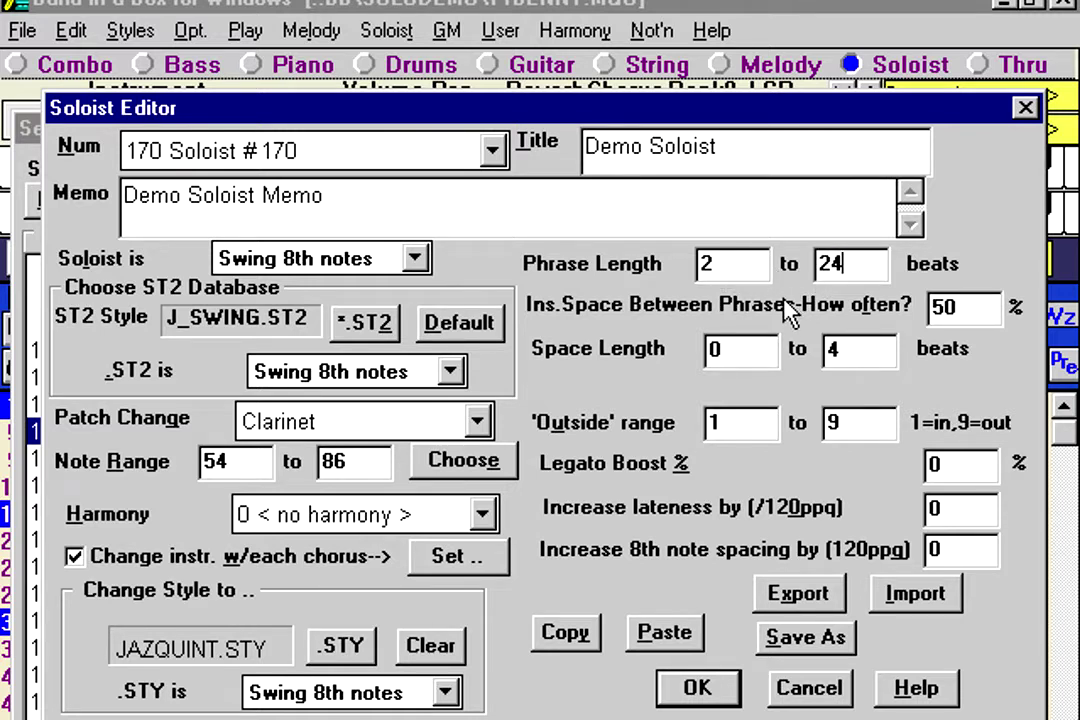
# Set how often space is inserted between the soloist's phrases to 65 %
pyautogui.click(961, 307)
pyautogui.moveTo(961, 307); pyautogui.dragTo(849, 313)
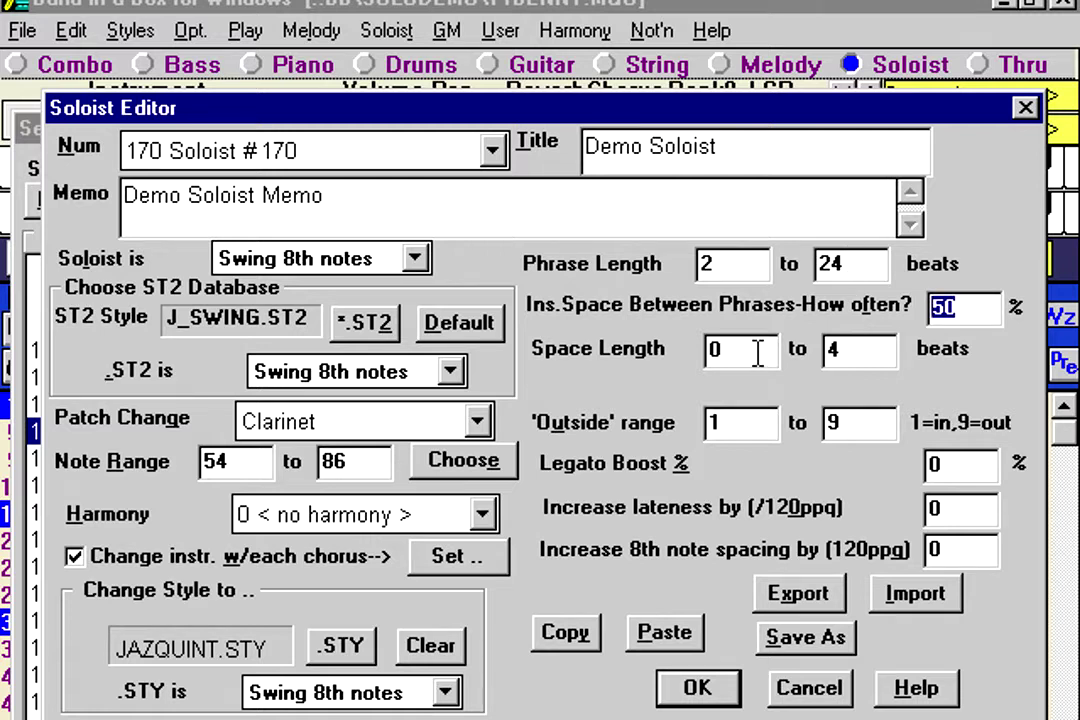
pyautogui.click(845, 350)
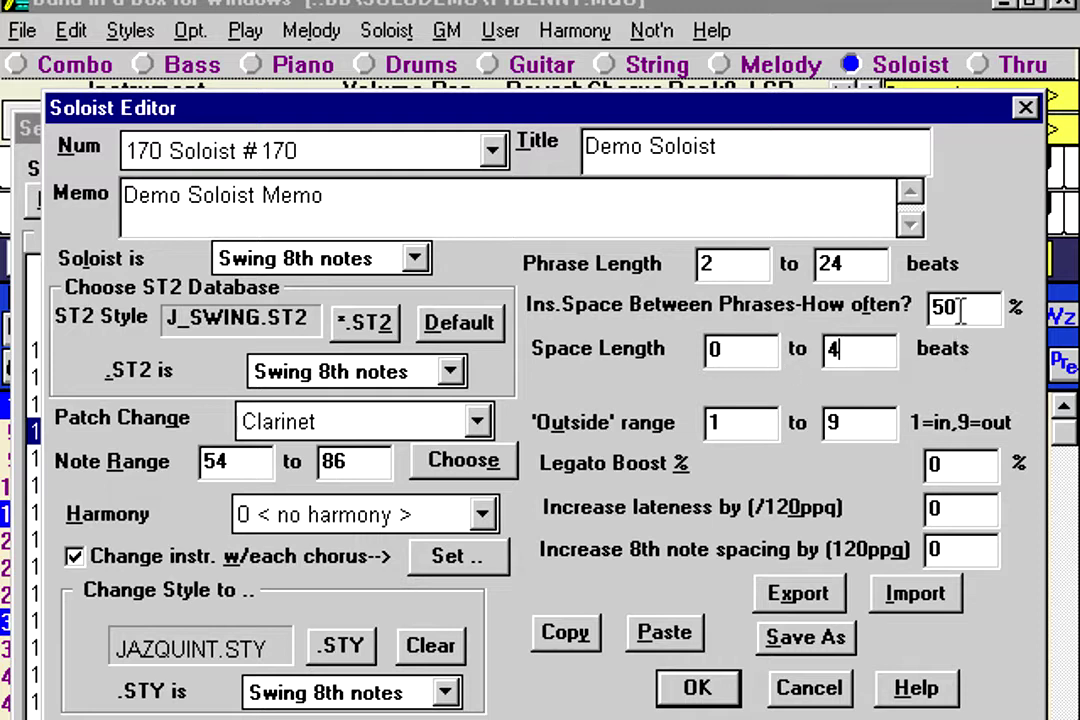
pyautogui.moveTo(961, 307); pyautogui.dragTo(849, 313)
pyautogui.write('65')
pyautogui.click(733, 350)
pyautogui.click(962, 307)
pyautogui.click(833, 350)
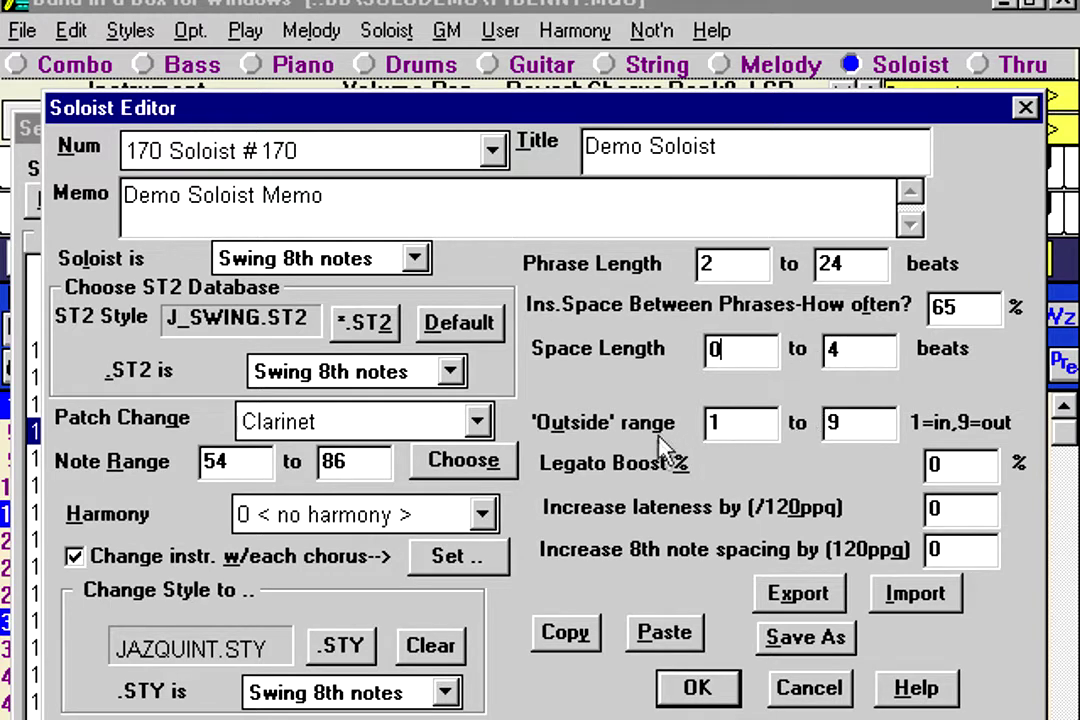
# Set the soloist's 'Outside' range to 1 to 3 and the Legato Boost to 10 %
pyautogui.click(843, 425)
pyautogui.click(735, 424)
pyautogui.press('BackSpace')
pyautogui.write('7')
pyautogui.click(851, 422)
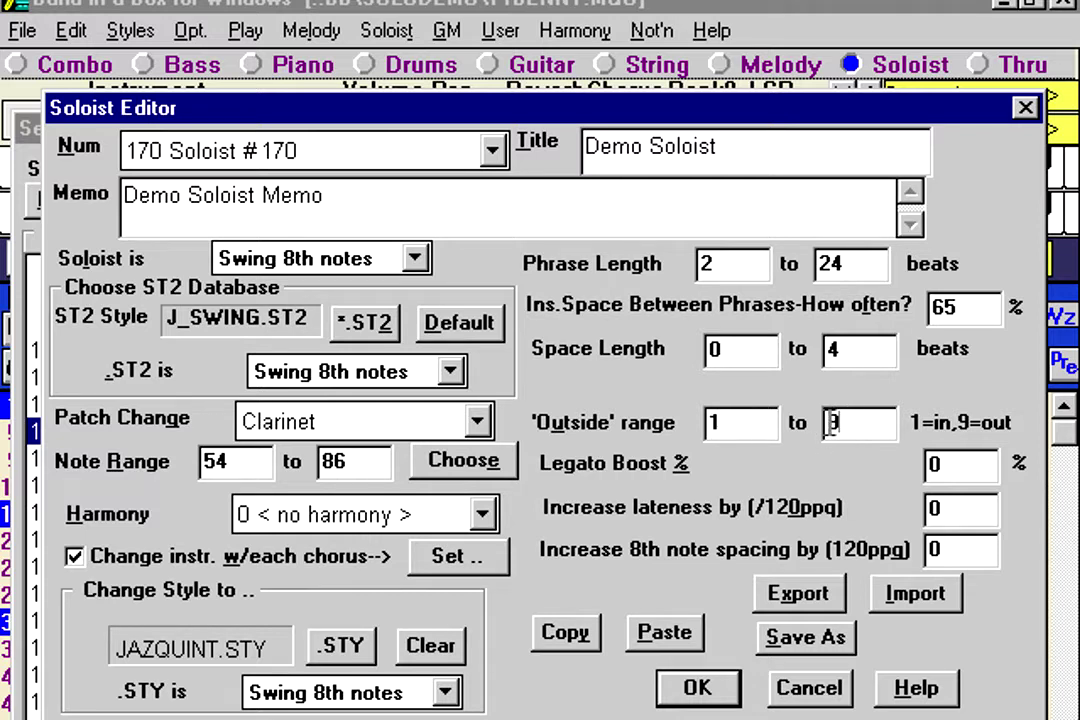
pyautogui.doubleClick(851, 422)
pyautogui.click(853, 422)
pyautogui.click(722, 424)
pyautogui.doubleClick(828, 422)
pyautogui.click(740, 422)
pyautogui.press('Tab')
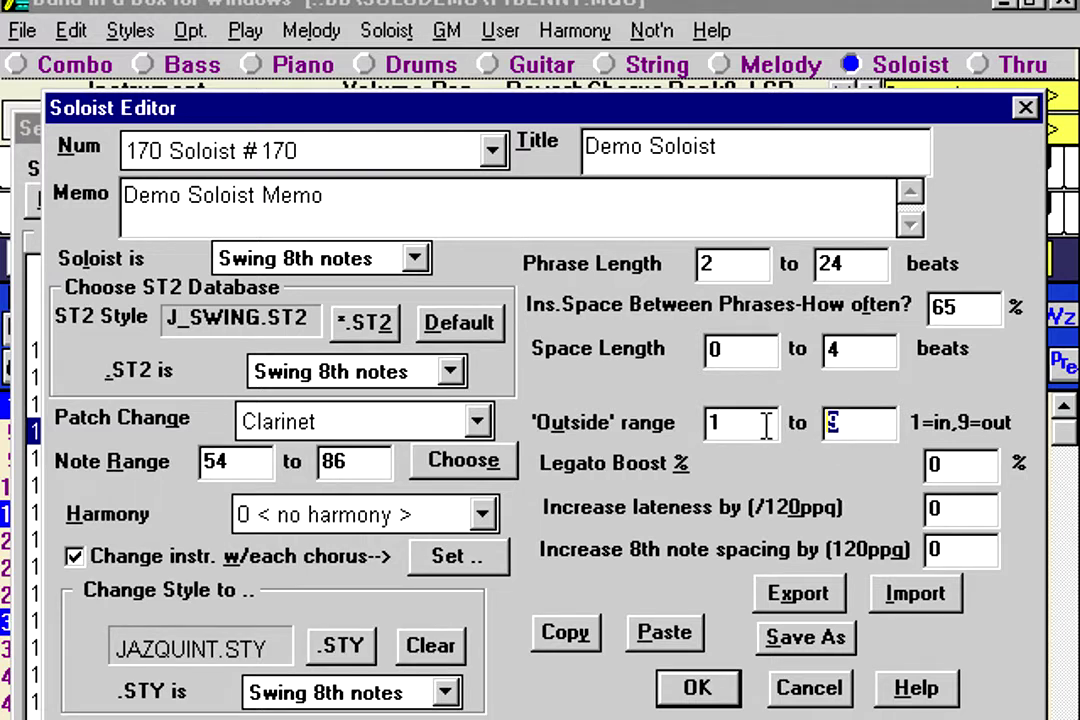
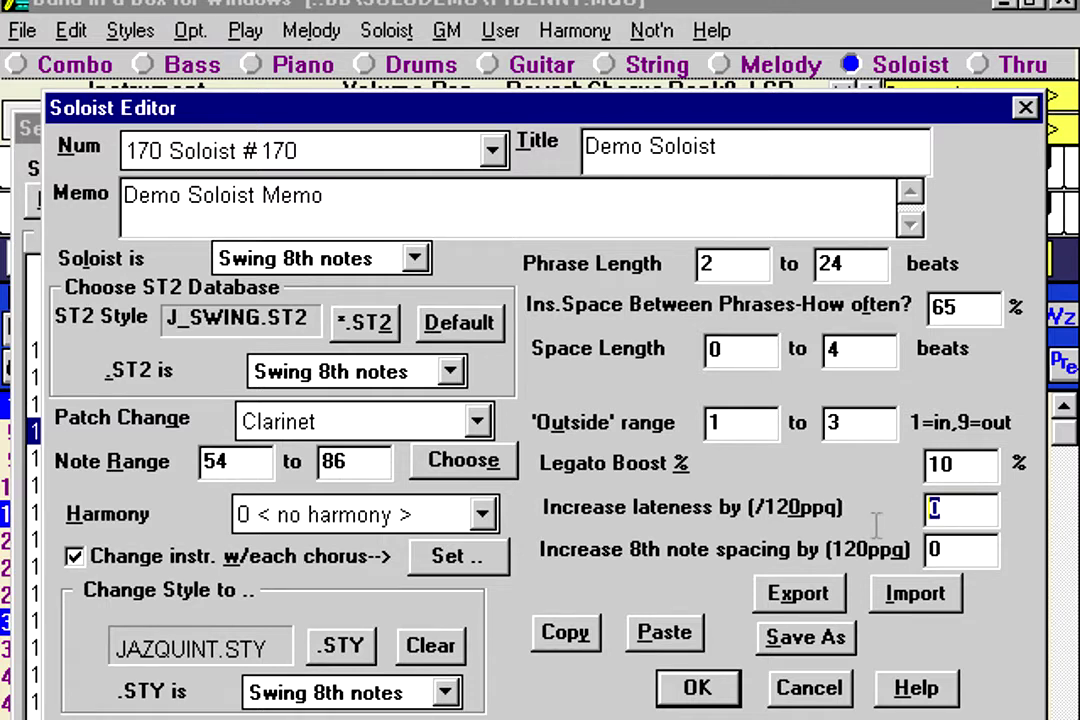
# Set the soloist's lateness increase to -3 and accept the Soloist Editor settings
pyautogui.write('-3')
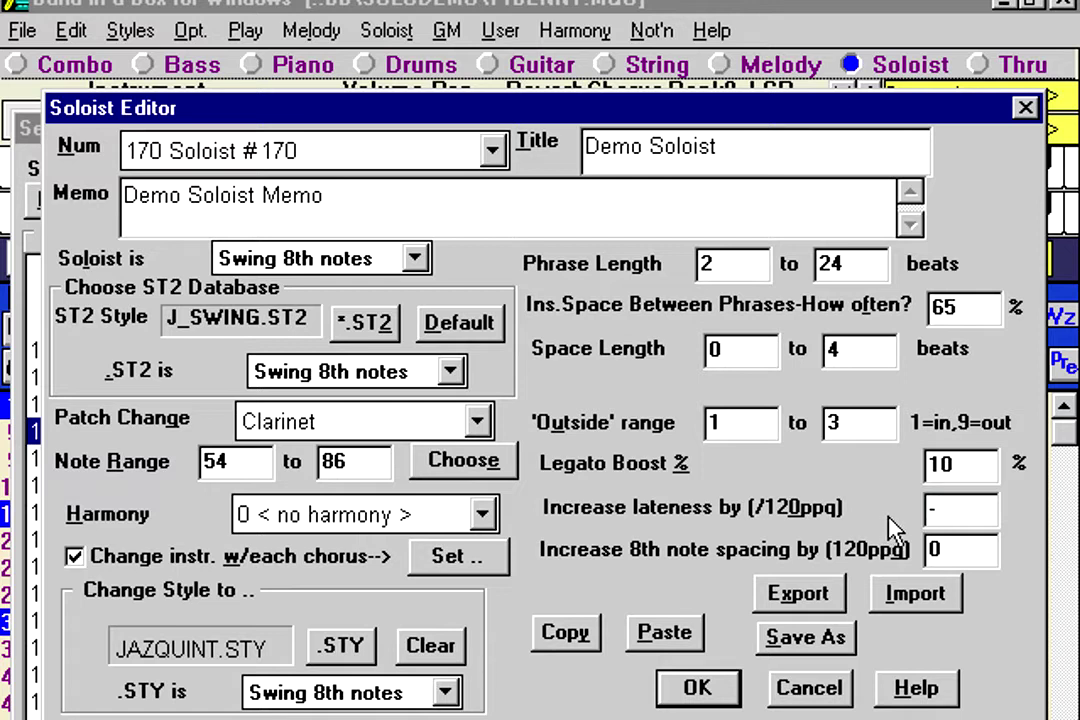
pyautogui.click(952, 549)
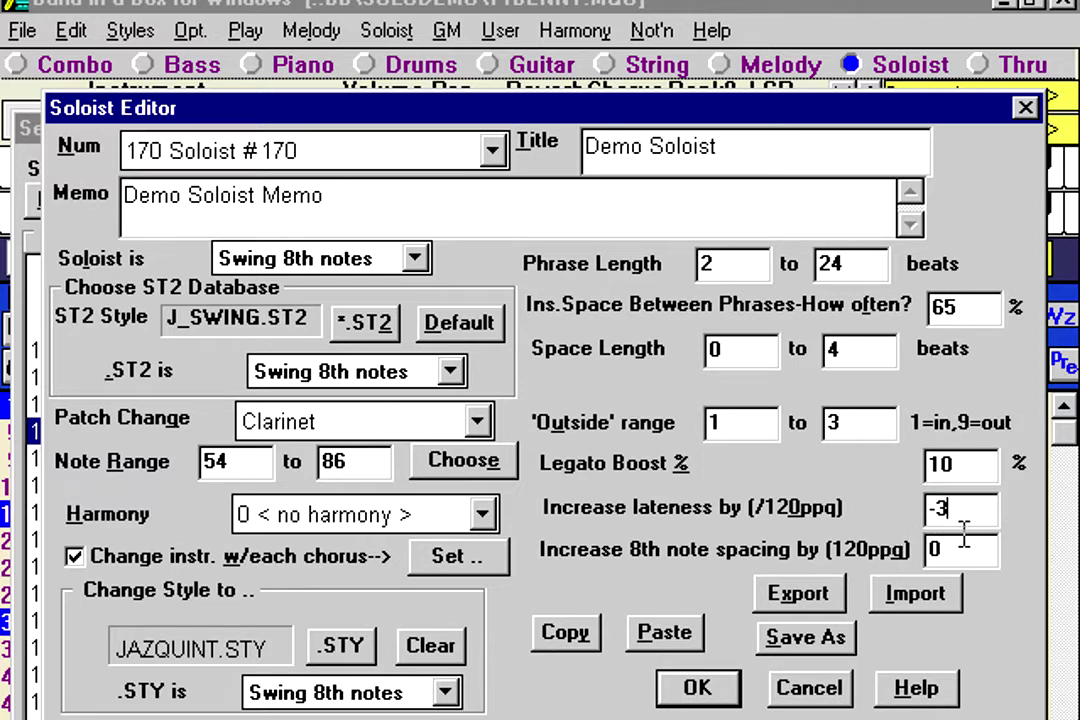
pyautogui.click(969, 510)
pyautogui.click(716, 692)
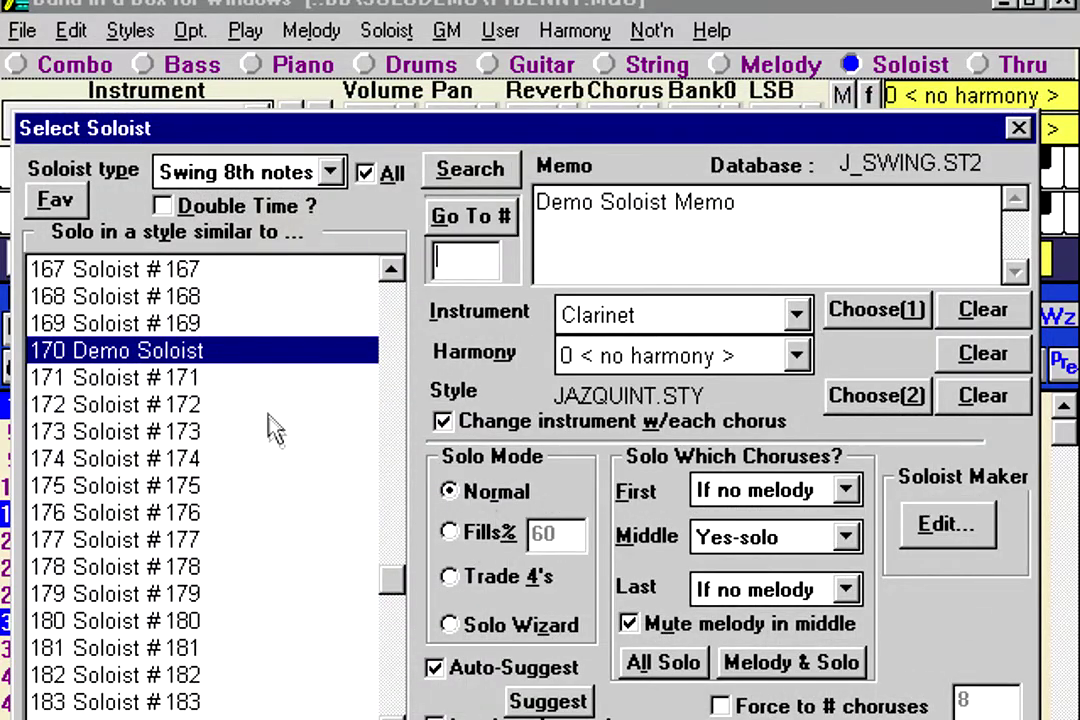
# Compare soloist 170 Demo Soloist with the neighbouring empty soloist and review its settings in the Soloist Editor
pyautogui.click(250, 323)
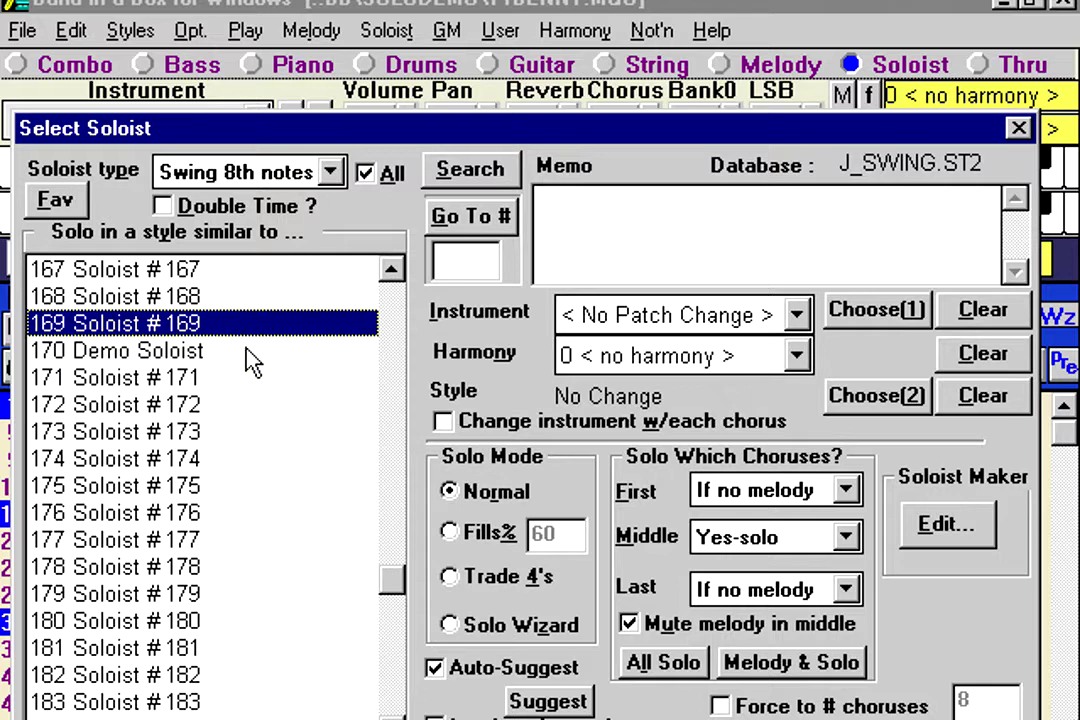
pyautogui.click(253, 352)
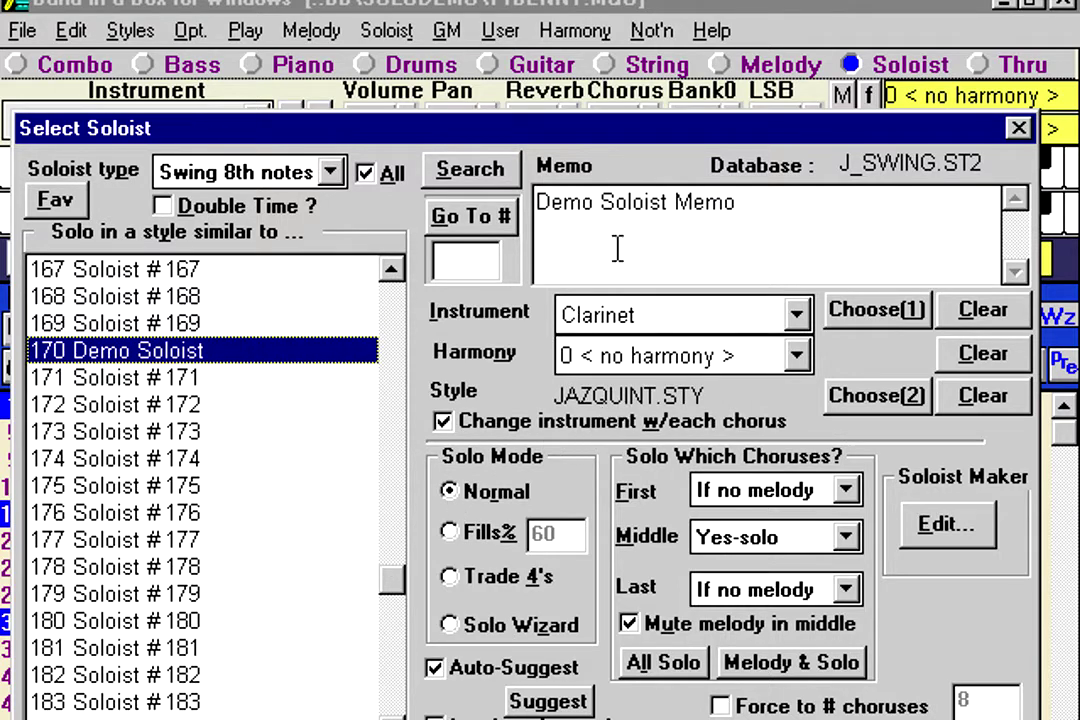
pyautogui.click(566, 205)
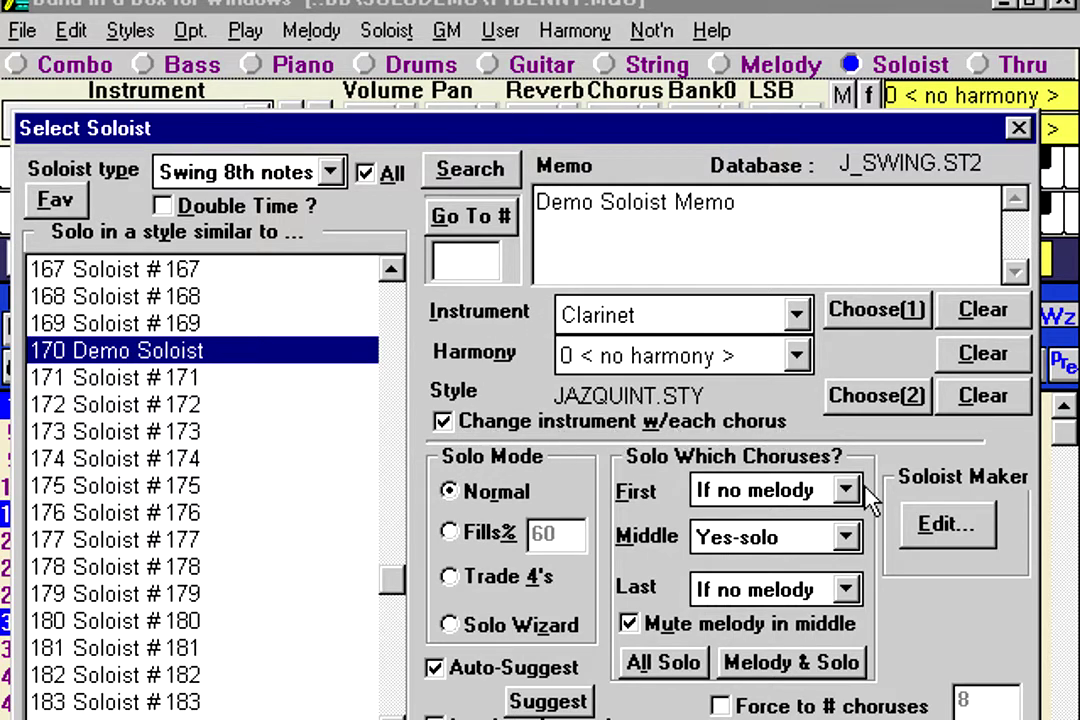
pyautogui.click(918, 540)
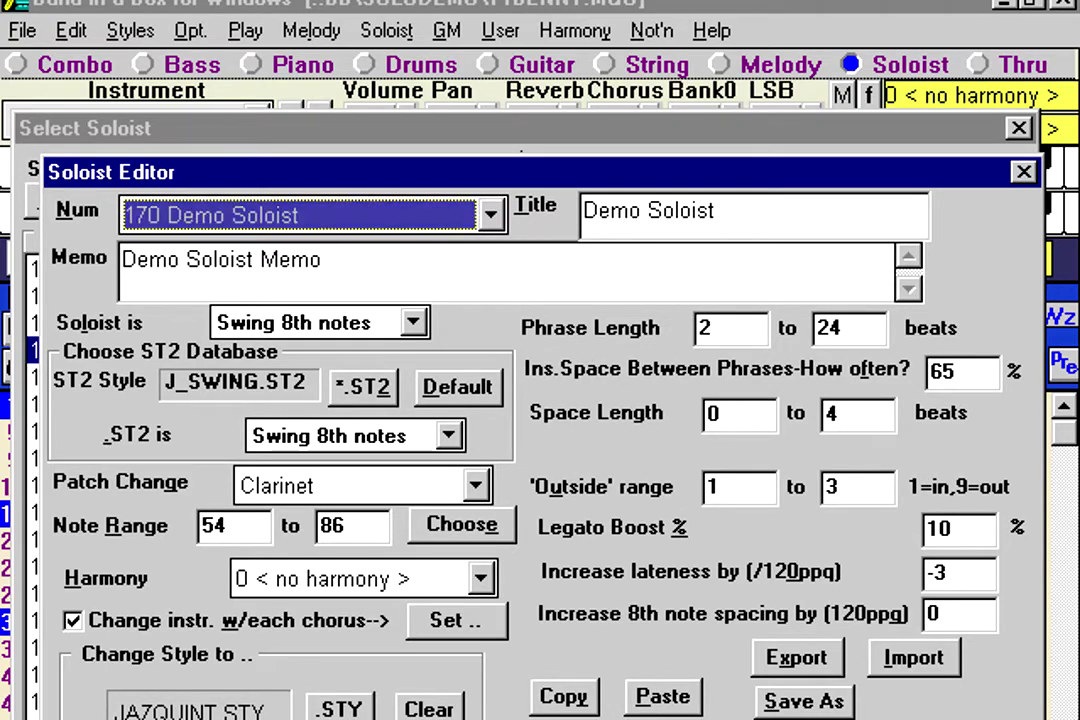
pyautogui.press('Return')
# Select soloist 170 Demo Soloist and generate its solo for the song
pyautogui.click(277, 380)
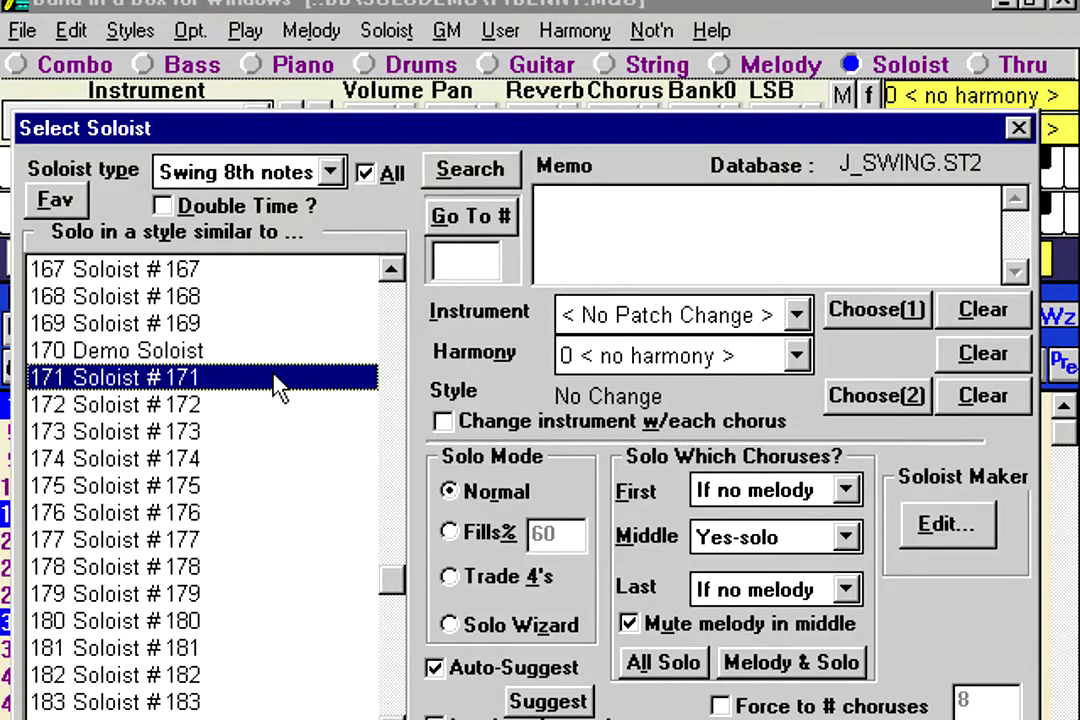
pyautogui.click(275, 356)
pyautogui.click(275, 374)
pyautogui.click(281, 353)
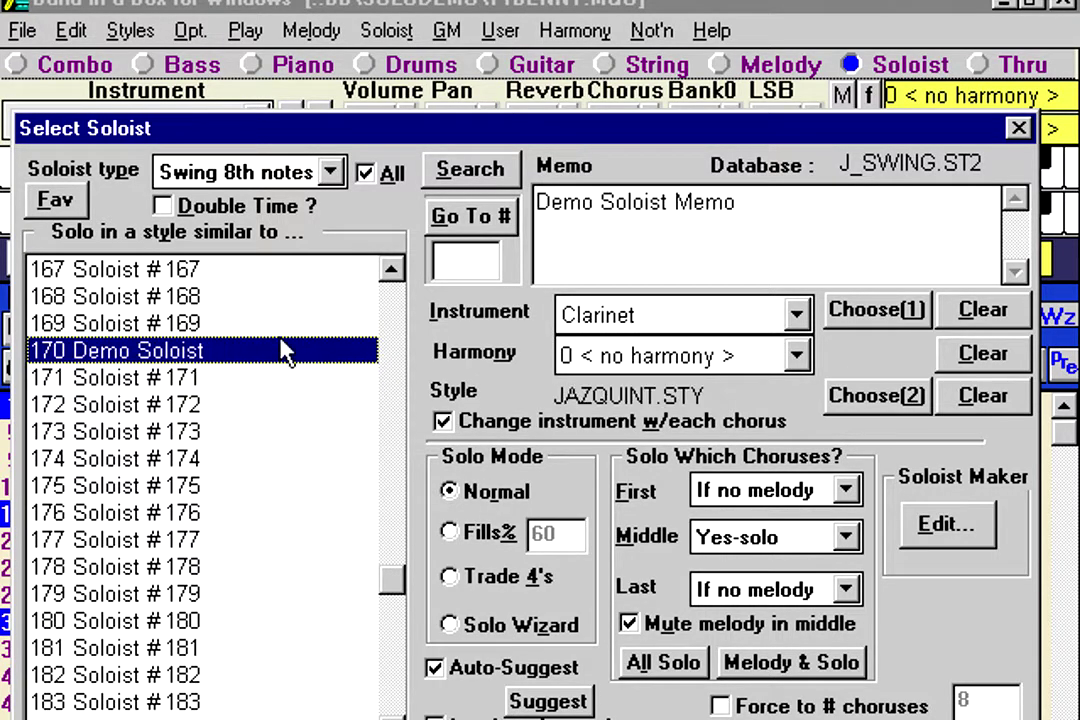
pyautogui.click(282, 328)
pyautogui.click(280, 350)
pyautogui.click(262, 376)
pyautogui.click(262, 352)
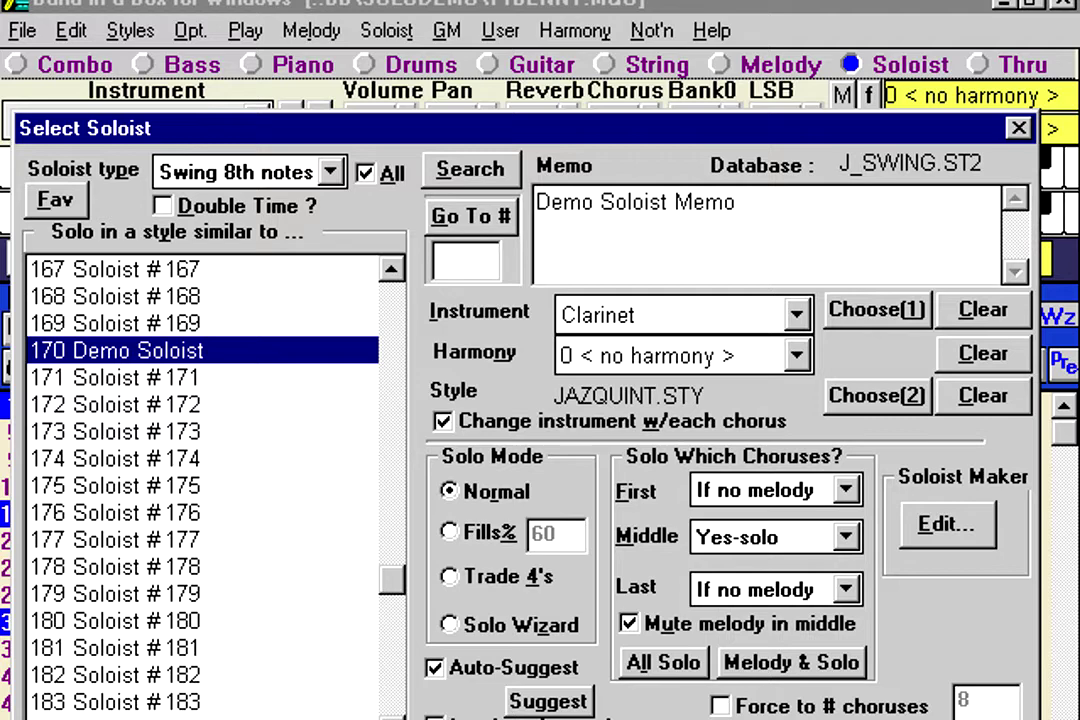
pyautogui.press('Return')
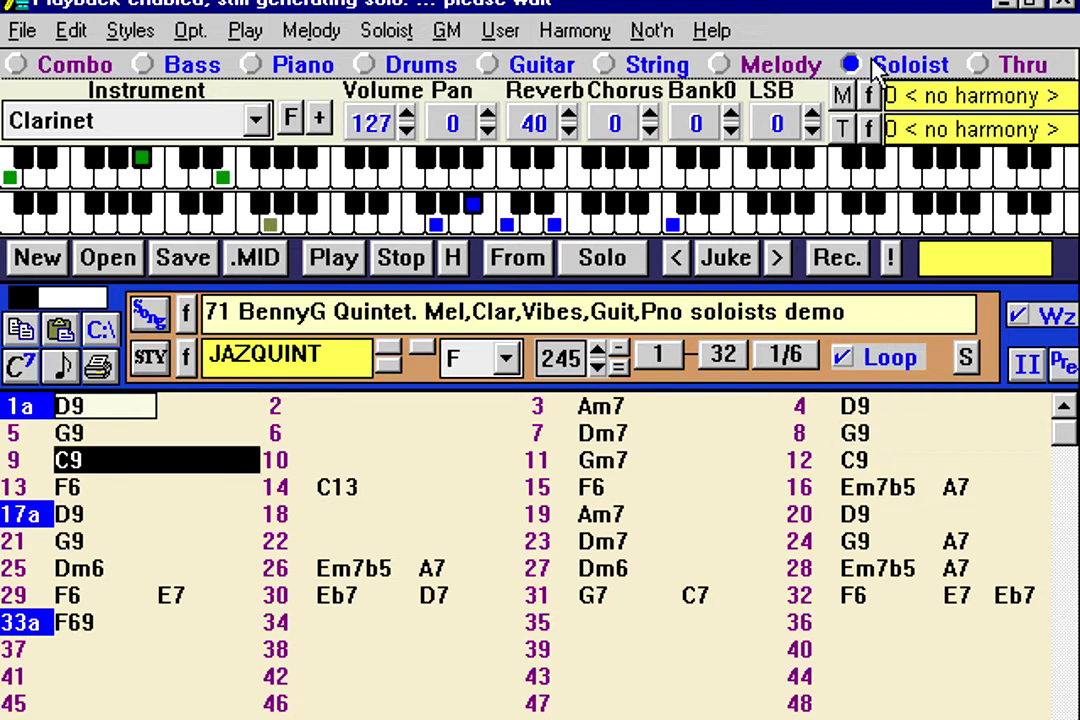
# Change the Soloist part's instrument to trombone from the favorite patches during playback
pyautogui.click(295, 119)
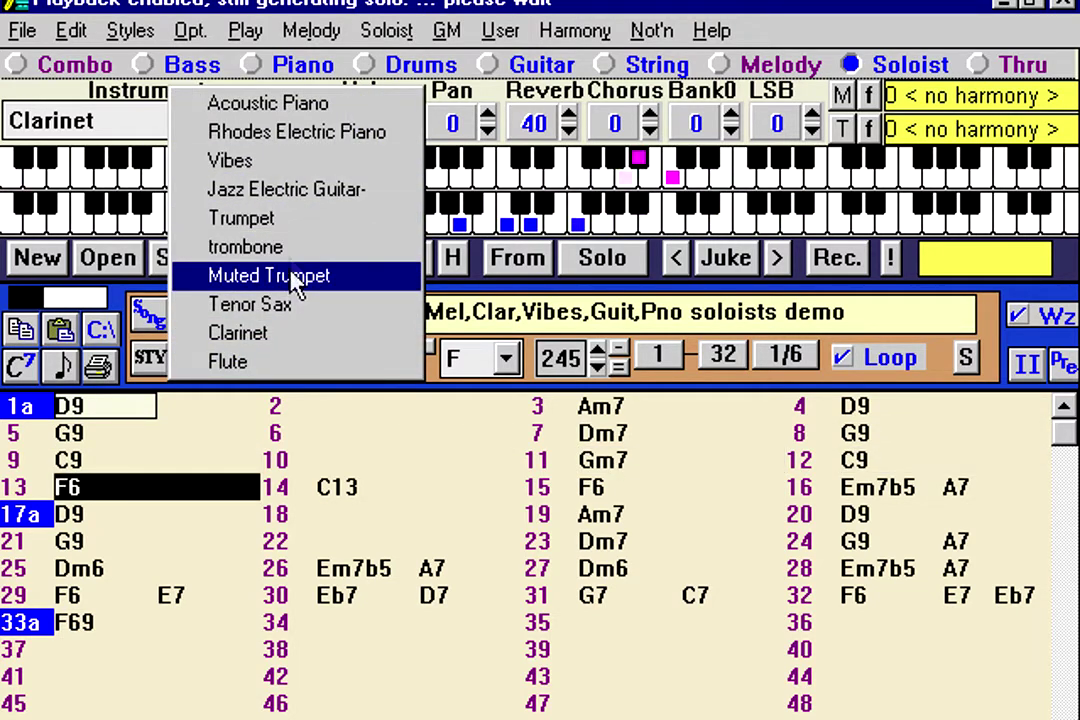
pyautogui.click(295, 262)
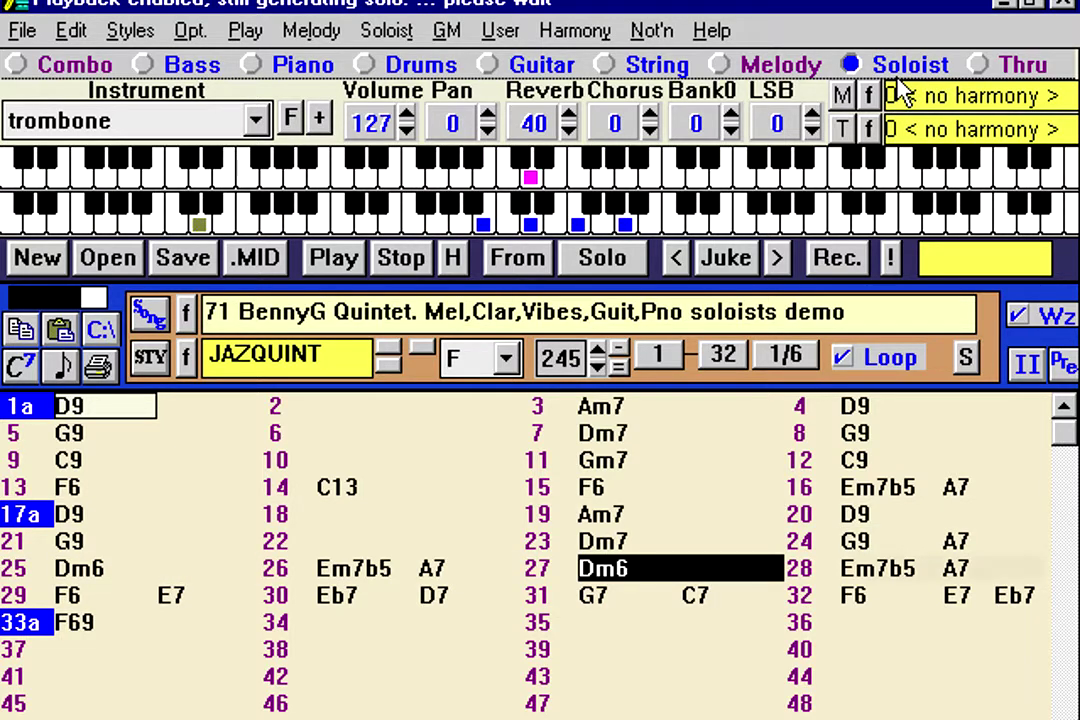
# Try the Thru harmony 20 George Shearing Quint, and apply 17 SuperSax (4+1) instead
pyautogui.click(866, 128)
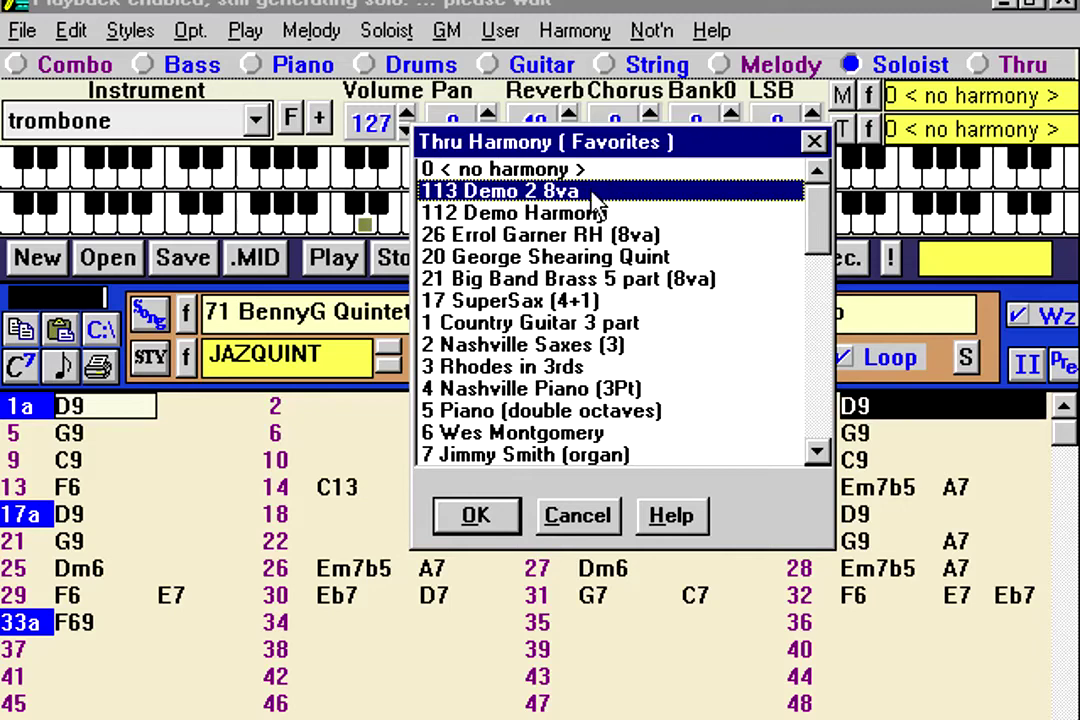
pyautogui.click(600, 258)
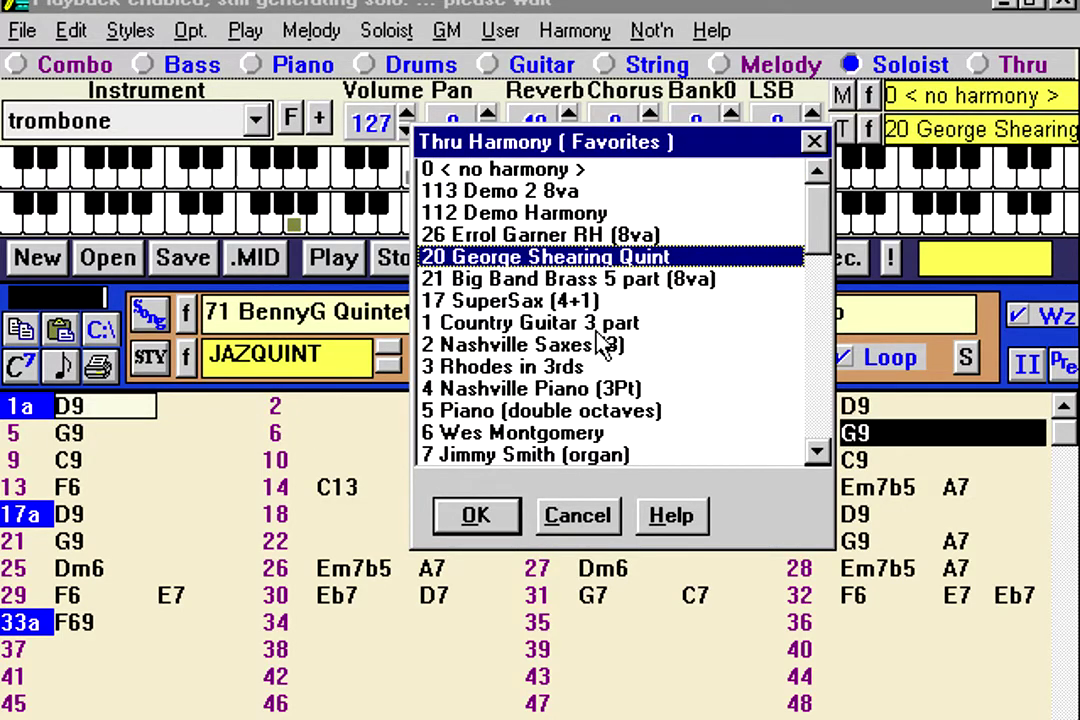
pyautogui.click(597, 301)
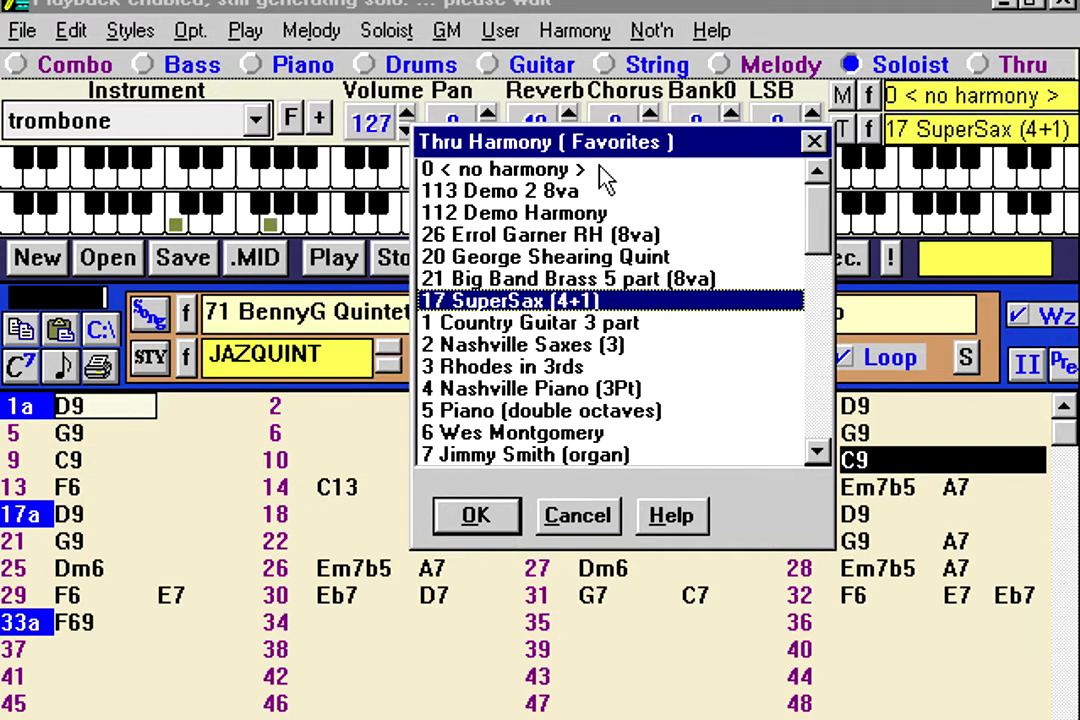
pyautogui.click(458, 515)
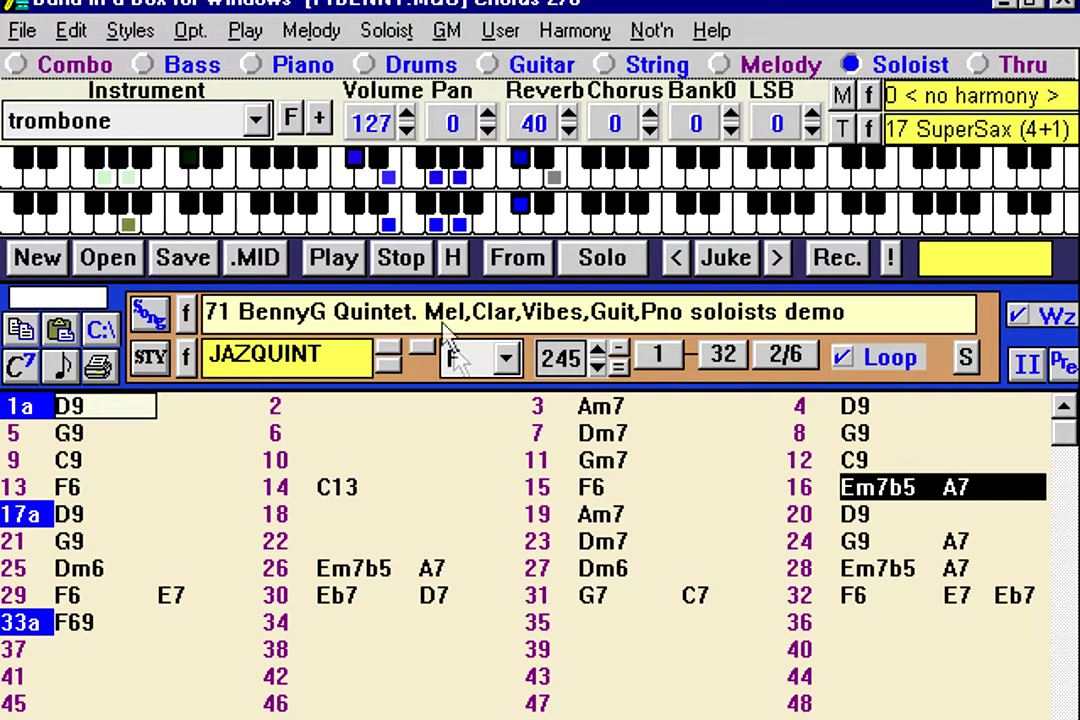
# Reset the Thru harmony to no harmony
pyautogui.click(841, 130)
pyautogui.click(716, 172)
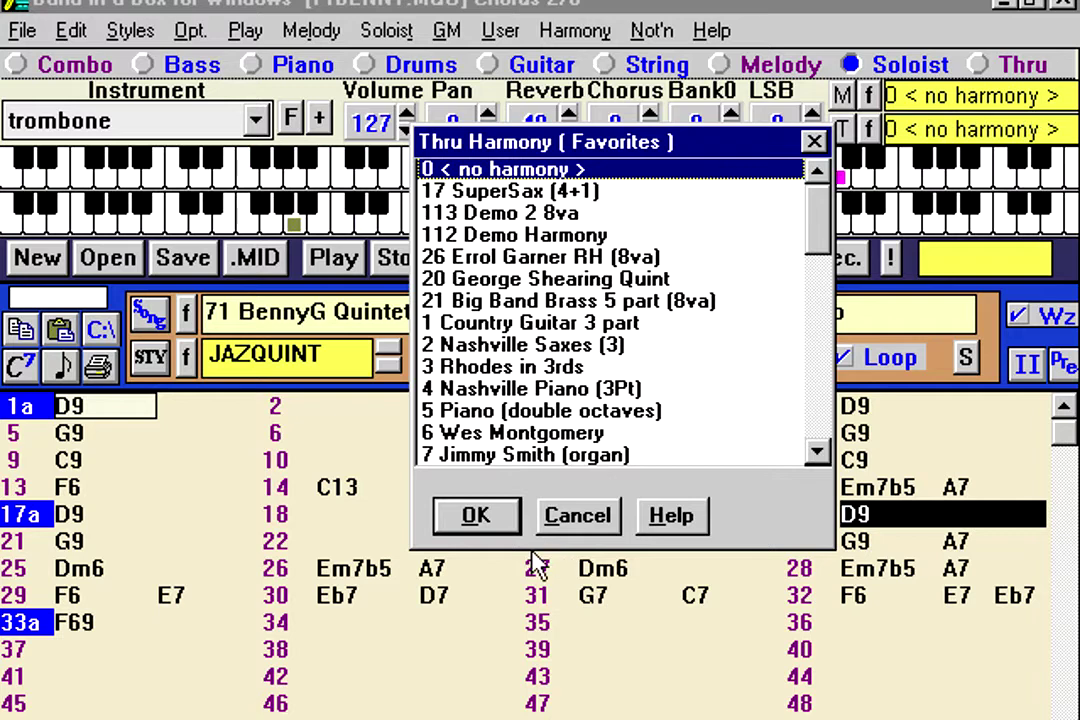
pyautogui.click(476, 522)
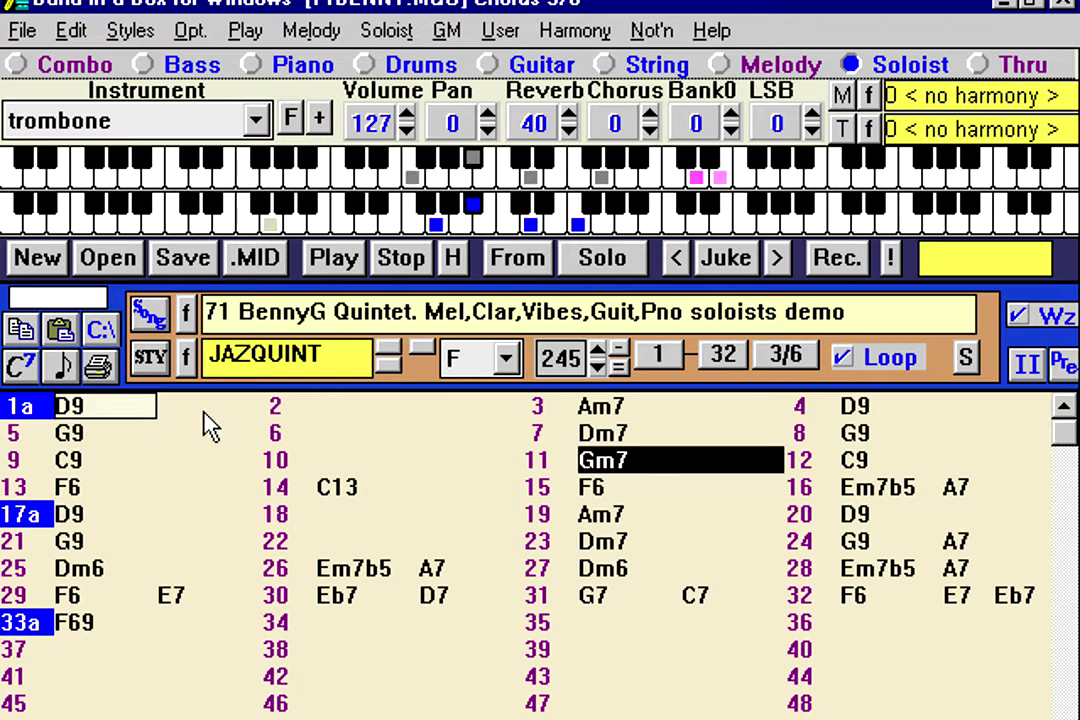
# Switch from the chord sheet to the notation view of the Soloist part
pyautogui.click(128, 416)
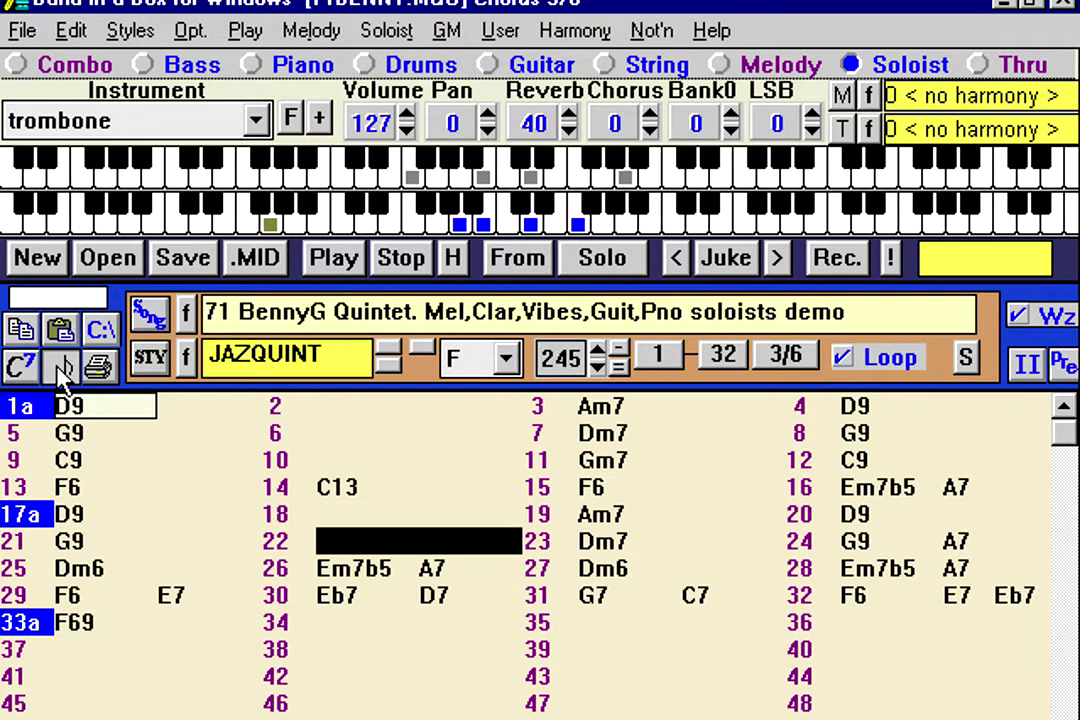
pyautogui.click(62, 366)
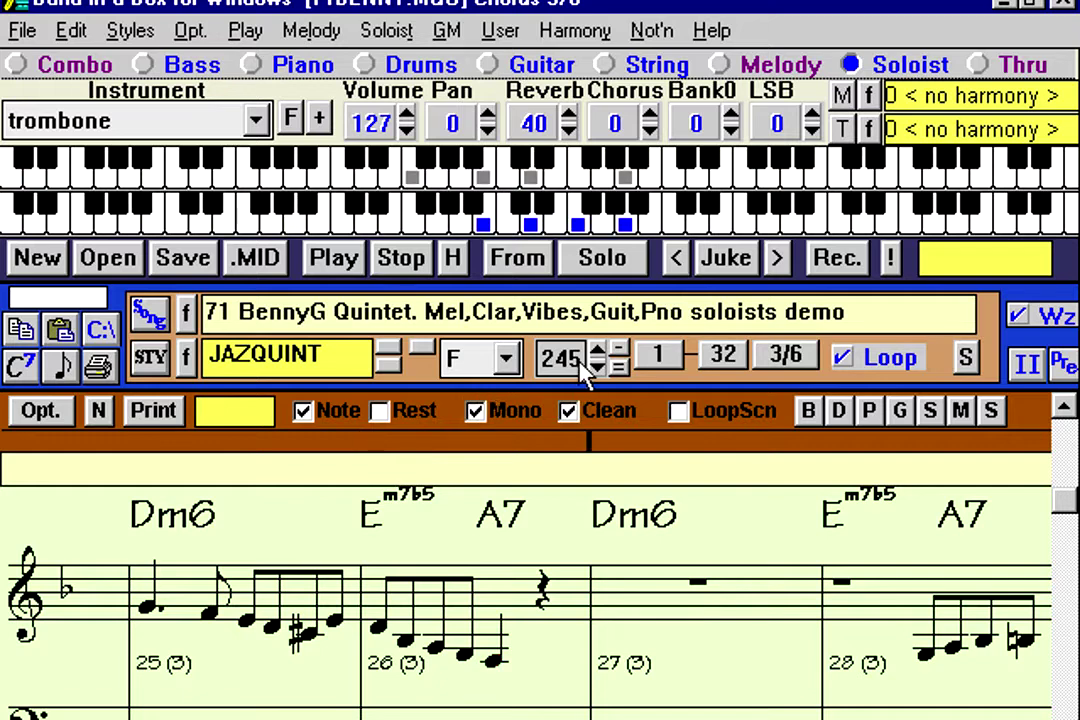
# Slow the song's playback tempo to 130
pyautogui.moveTo(597, 362); pyautogui.dragTo(616, 372)
pyautogui.click(615, 376)
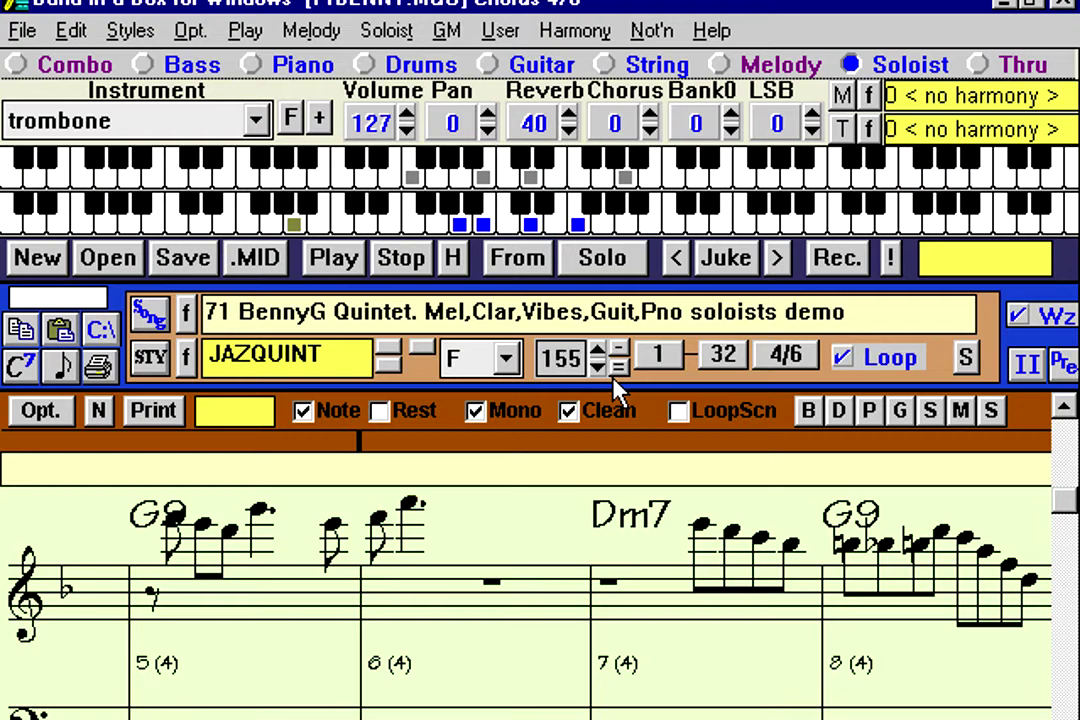
pyautogui.click(615, 376)
pyautogui.click(615, 376)
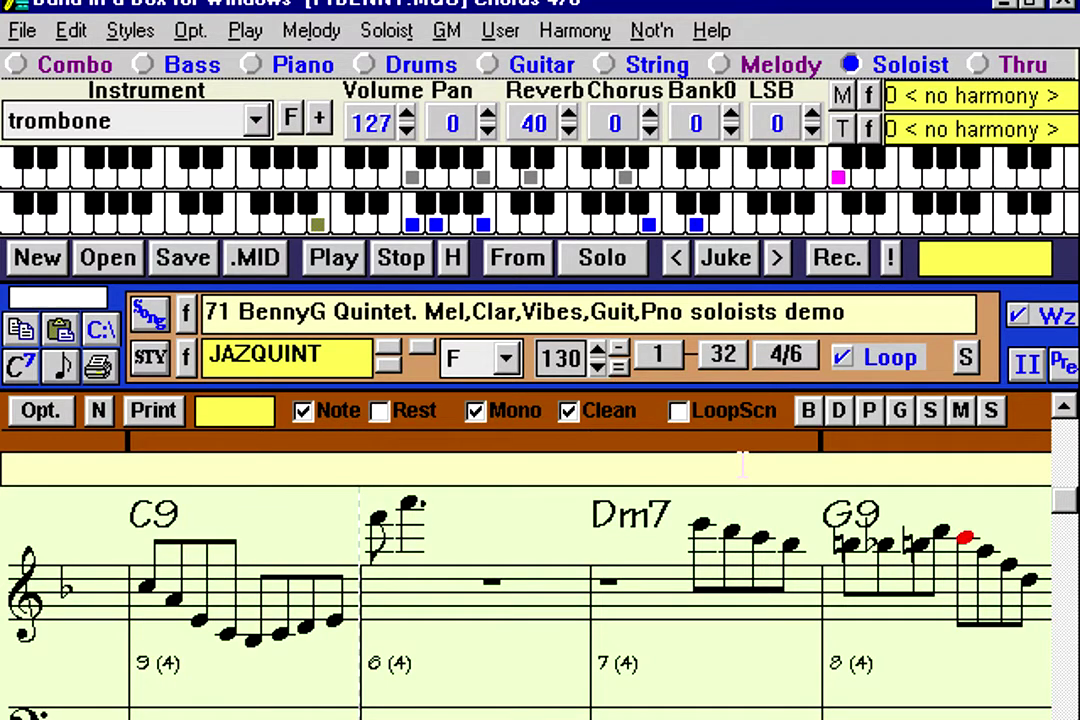
# Turn on screen looping for the notation window and hold the playback at the current notes
pyautogui.click(716, 419)
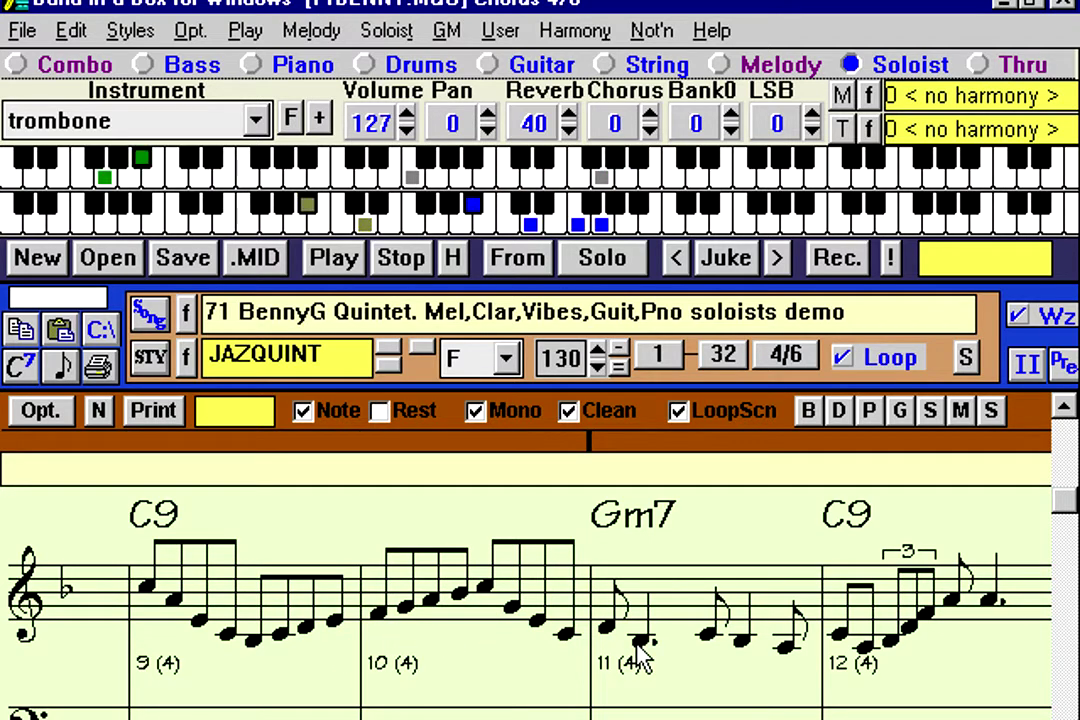
pyautogui.click(453, 259)
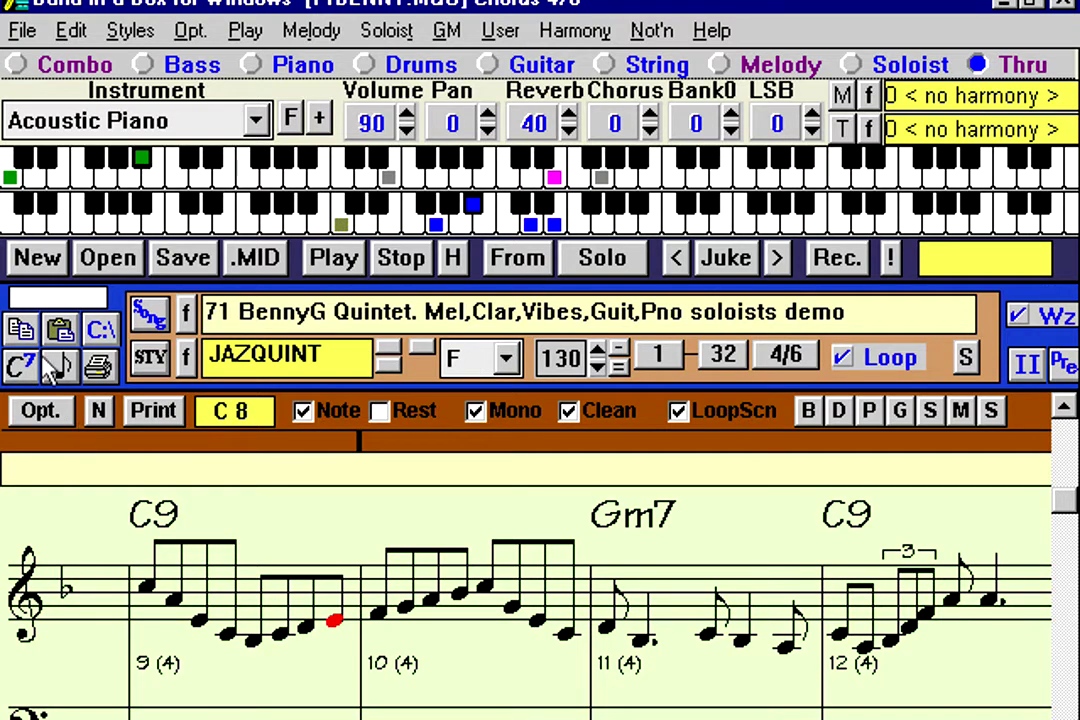
# Set the notation window's transposition to -3
pyautogui.click(41, 412)
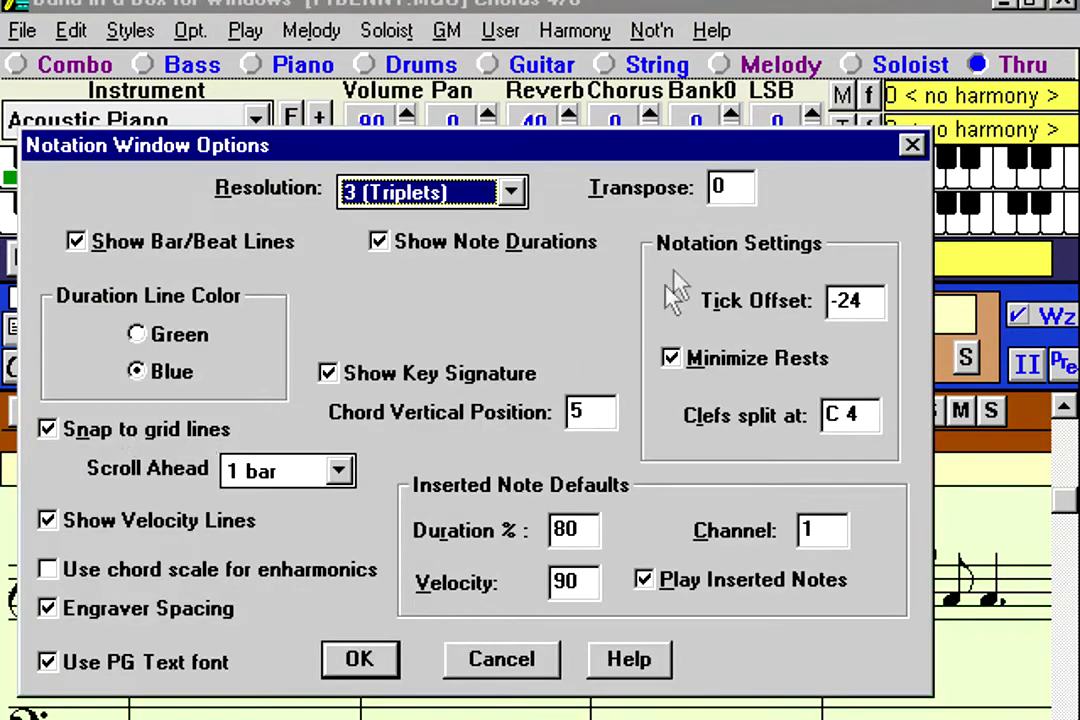
pyautogui.press('Tab')
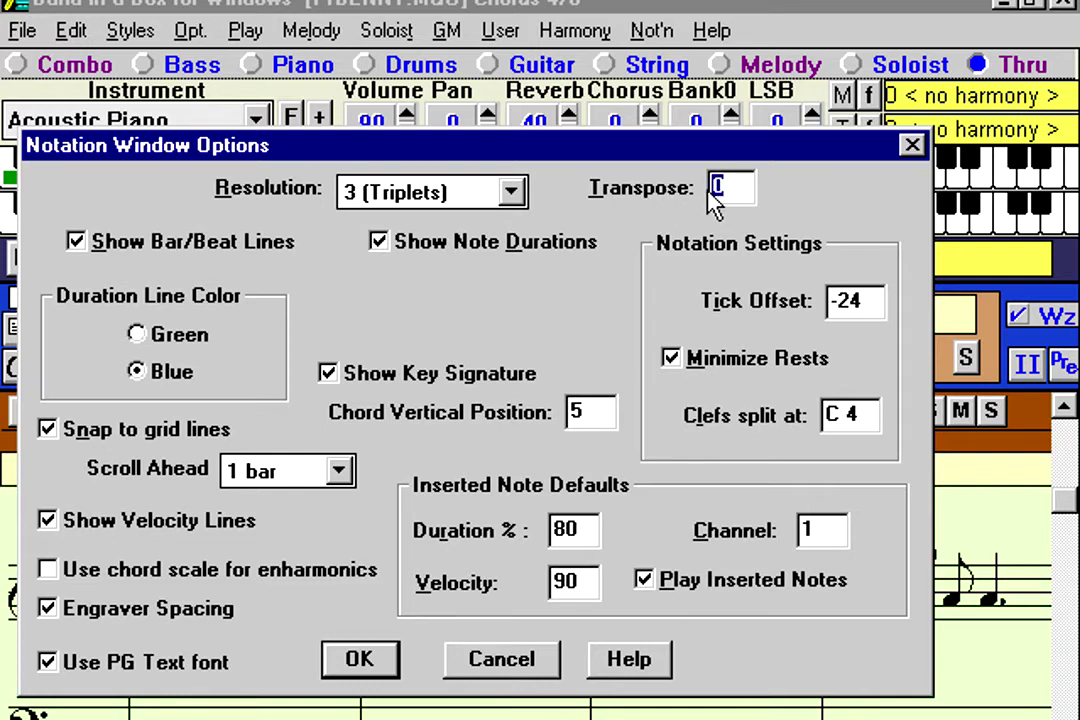
pyautogui.press('BackSpace')
pyautogui.write('-3')
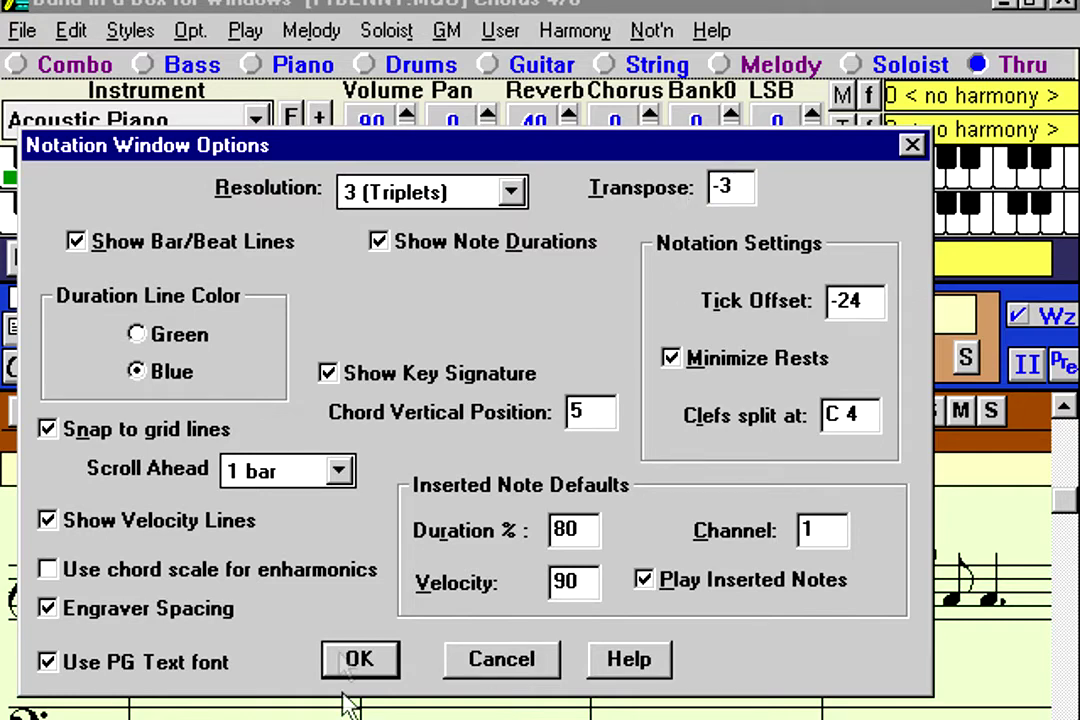
pyautogui.click(358, 662)
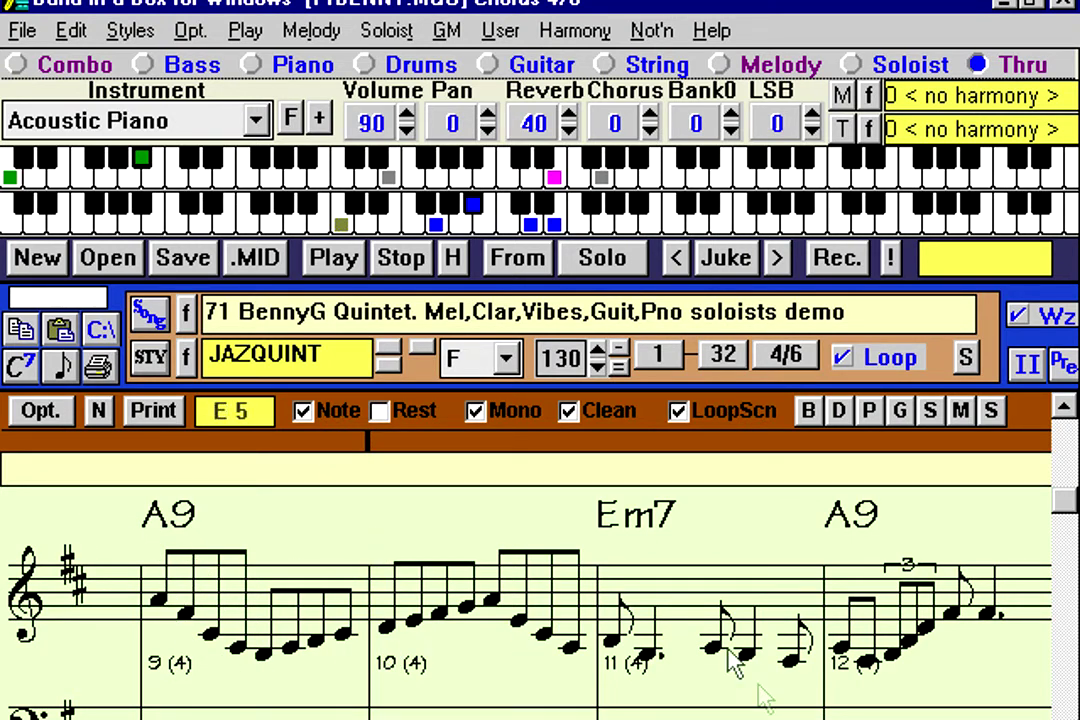
# Change the notation window's transposition to 9
pyautogui.click(40, 414)
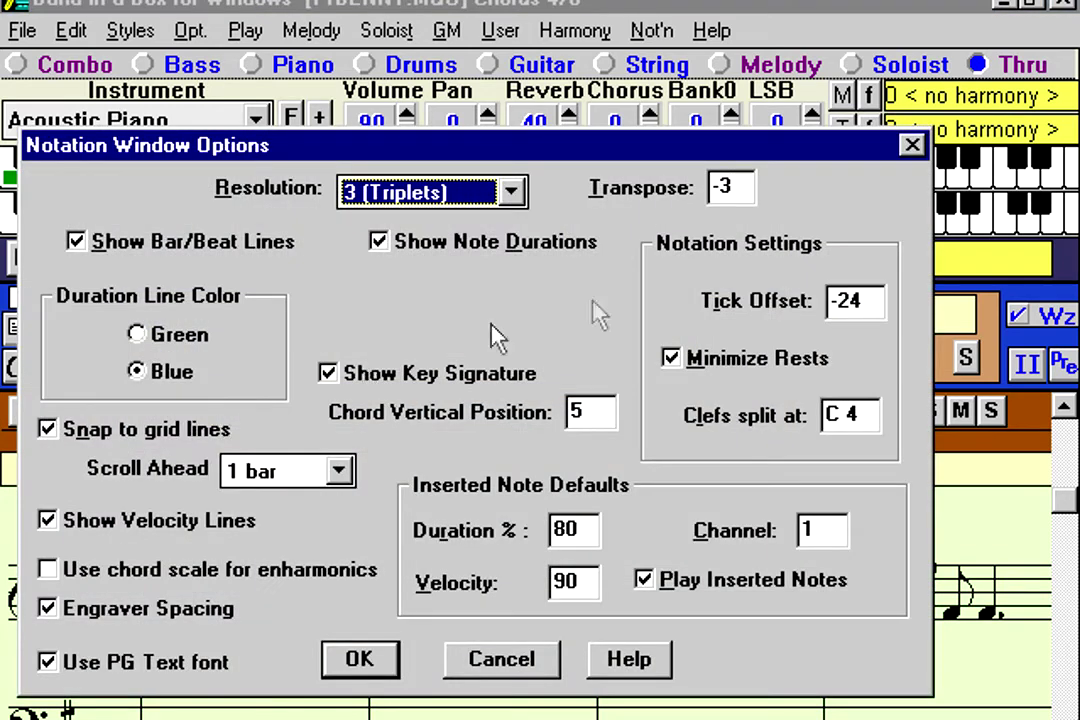
pyautogui.moveTo(745, 187); pyautogui.dragTo(695, 200)
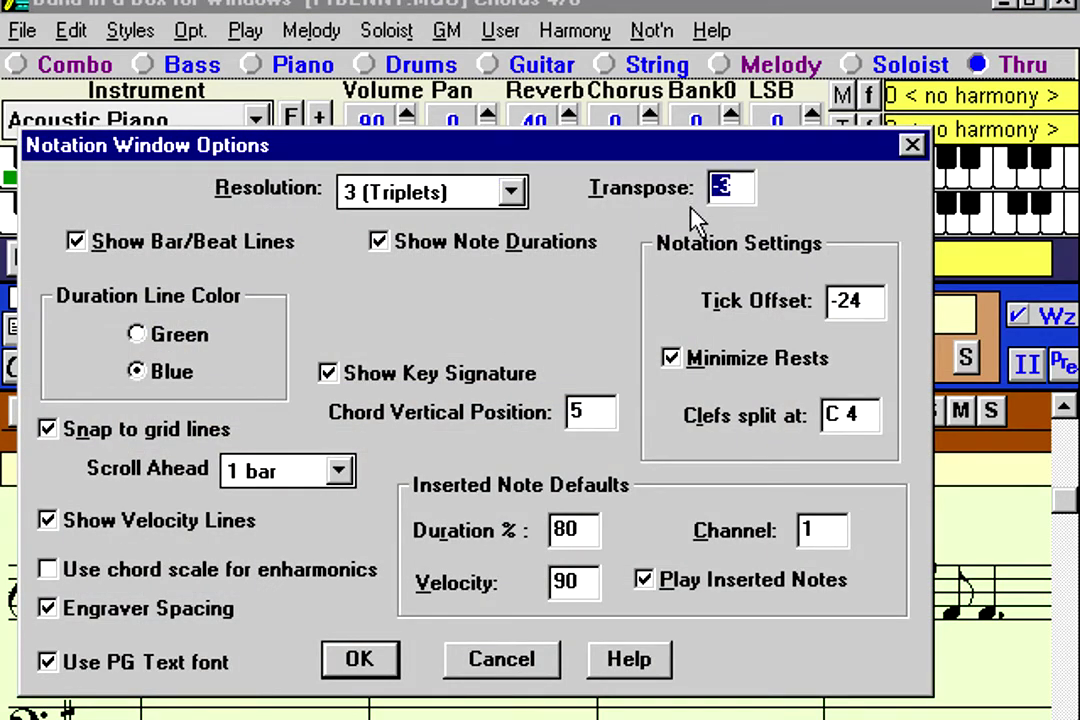
pyautogui.write('9')
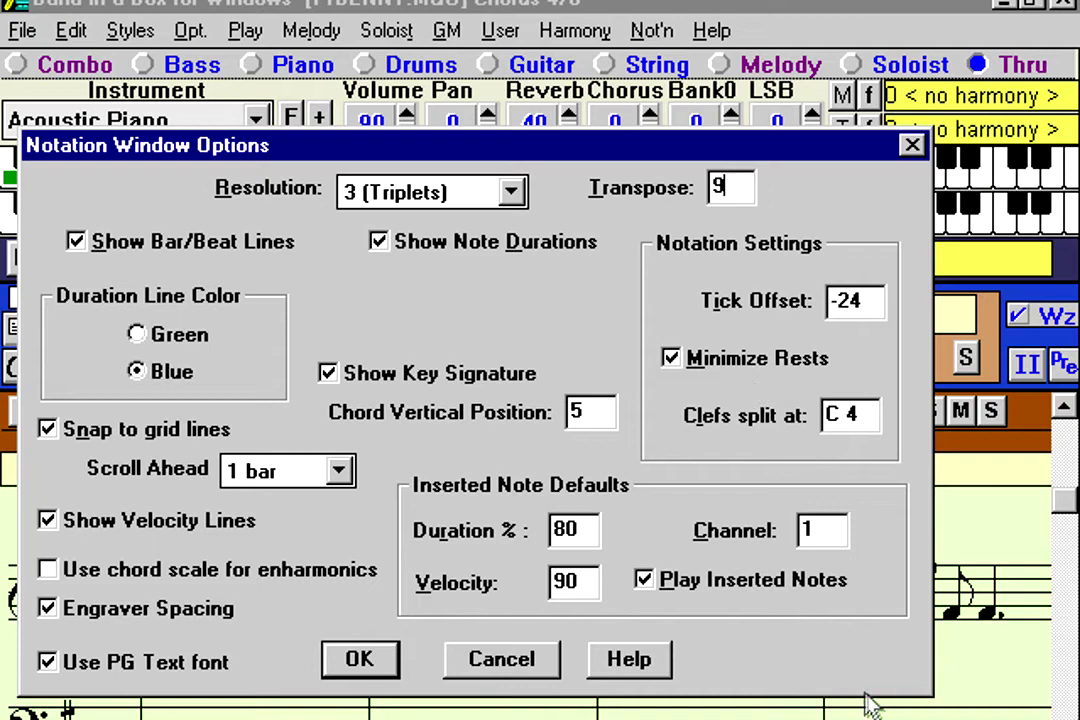
pyautogui.click(362, 662)
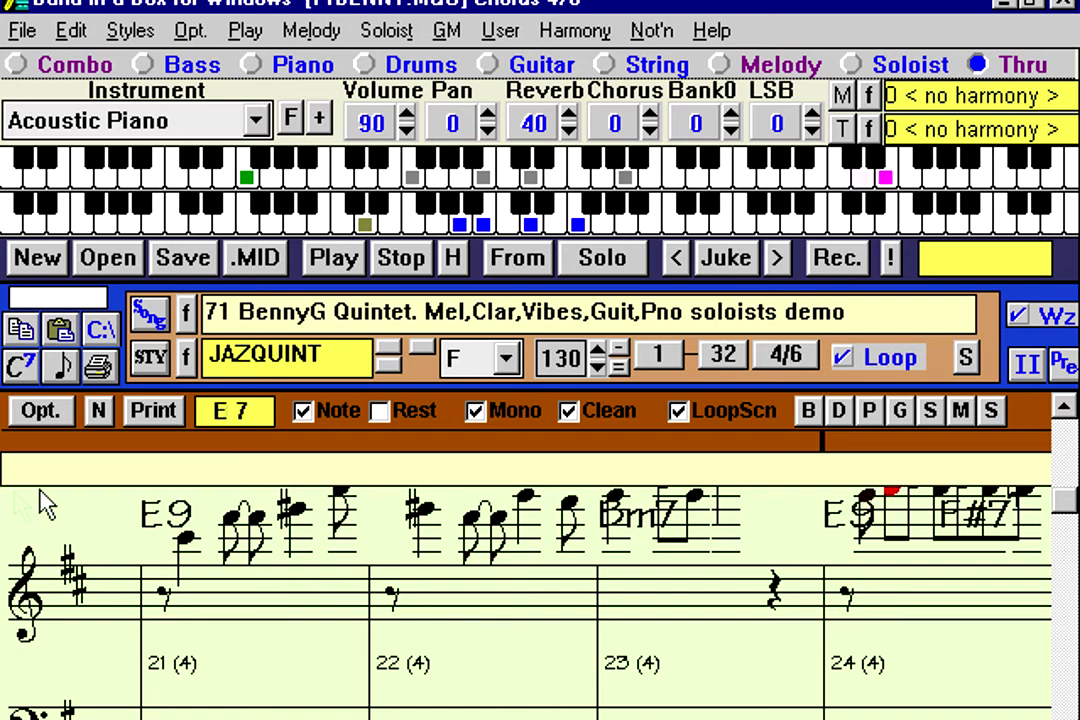
# Reset the notation window's transposition to 0 and stop the song's playback
pyautogui.click(40, 411)
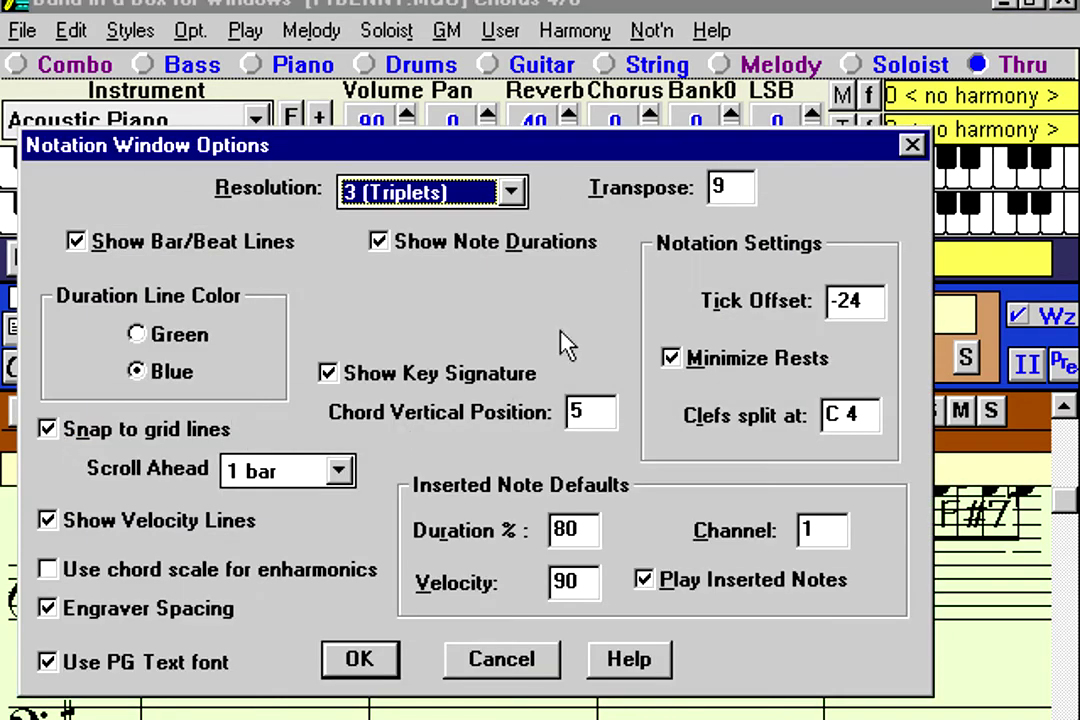
pyautogui.moveTo(737, 195); pyautogui.dragTo(711, 193)
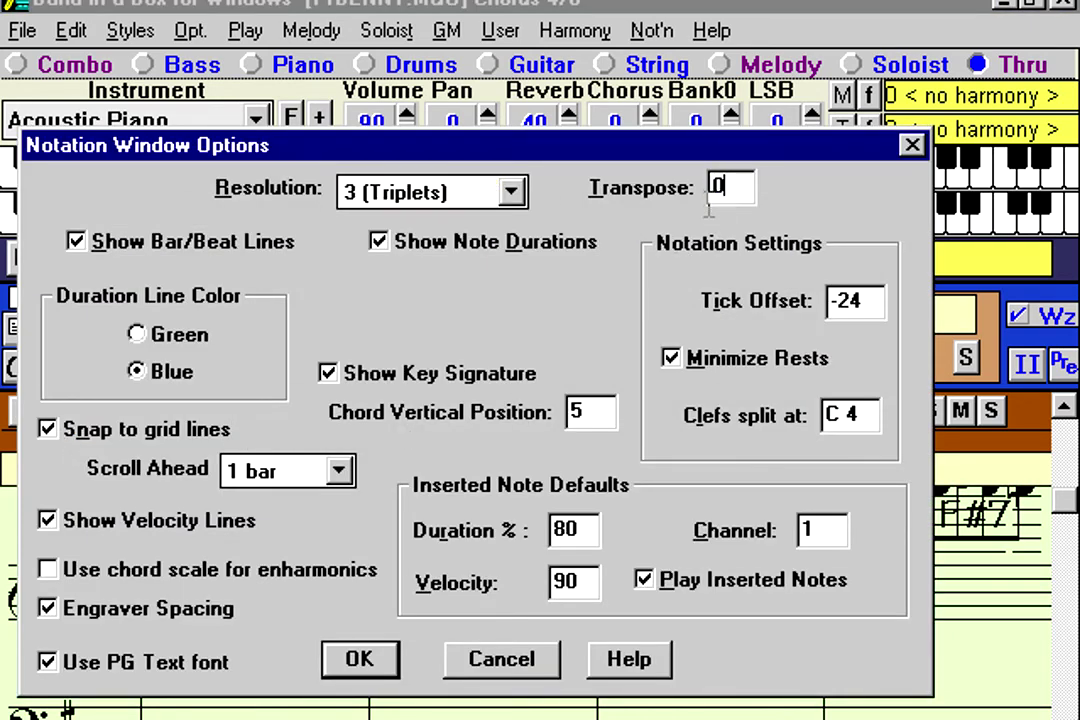
pyautogui.write('0')
pyautogui.press('Return')
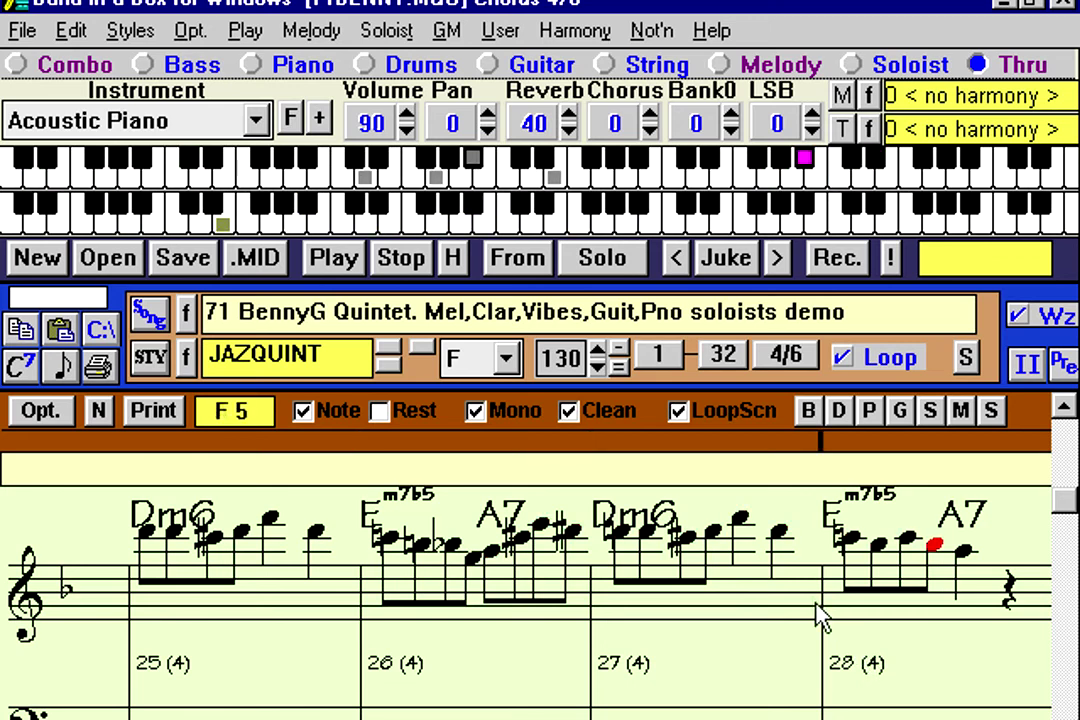
pyautogui.press('Escape')
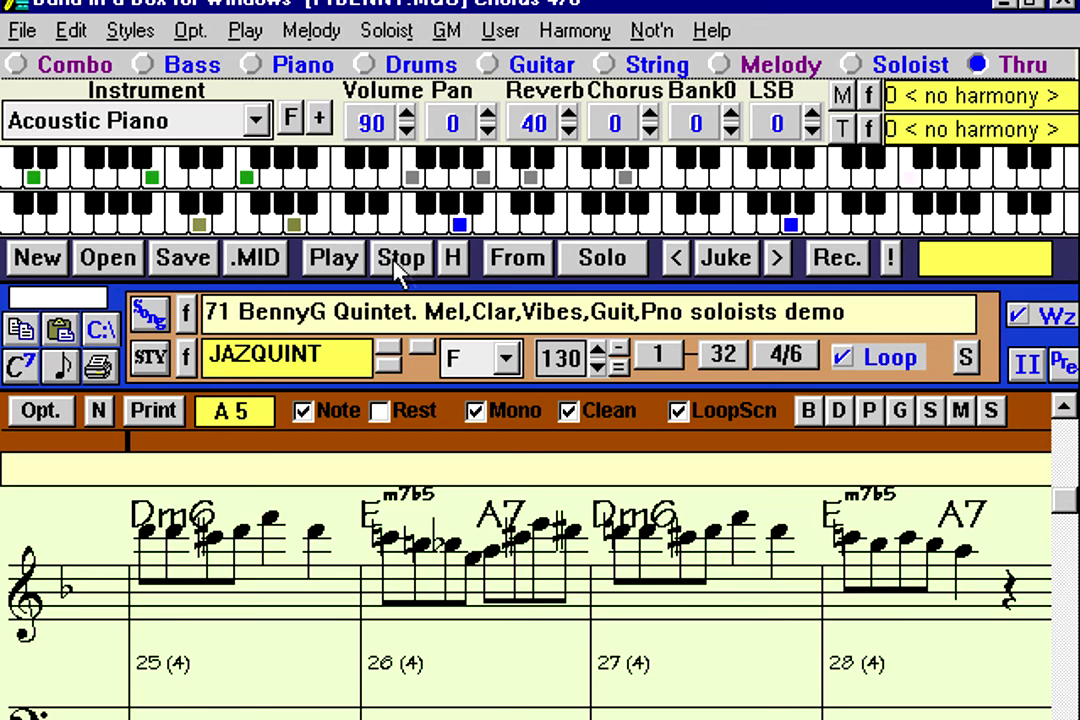
pyautogui.click(400, 258)
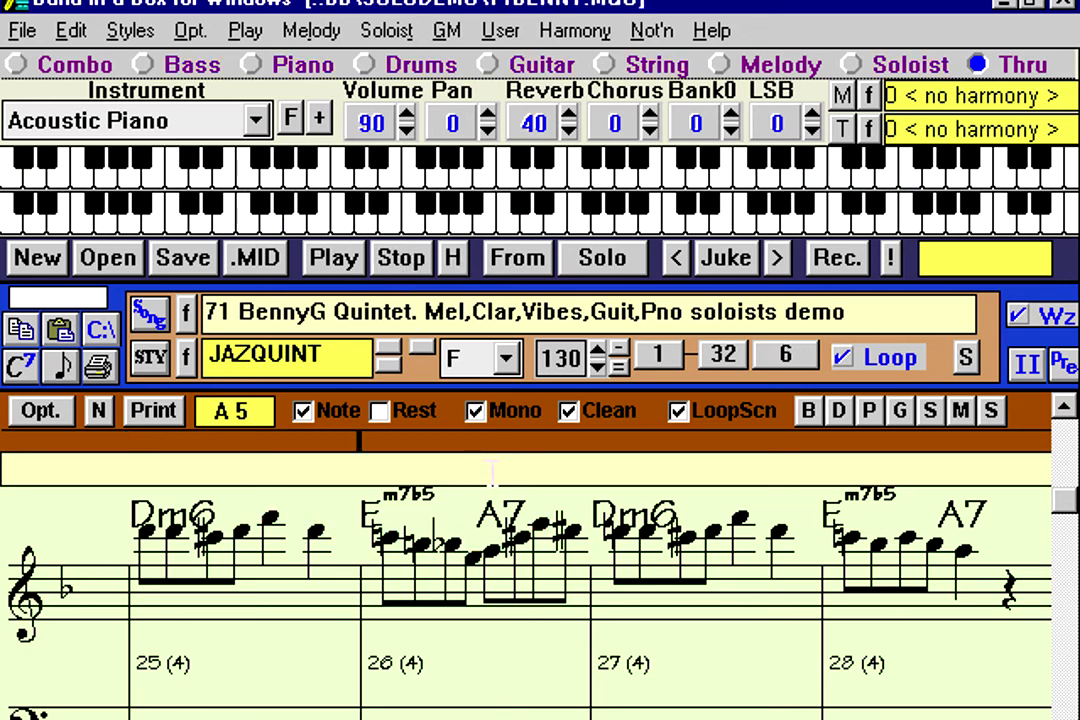